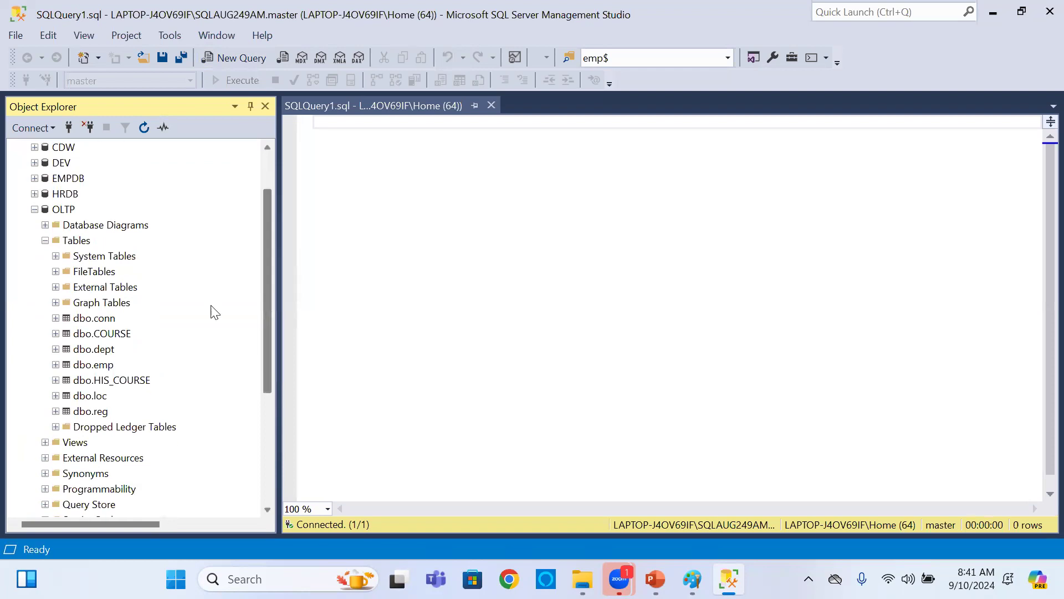
# - Look over the user tables of the OLTP database, from dbo.conn to dbo.reg, focusing on dbo.emp
pyautogui.click(113, 333)
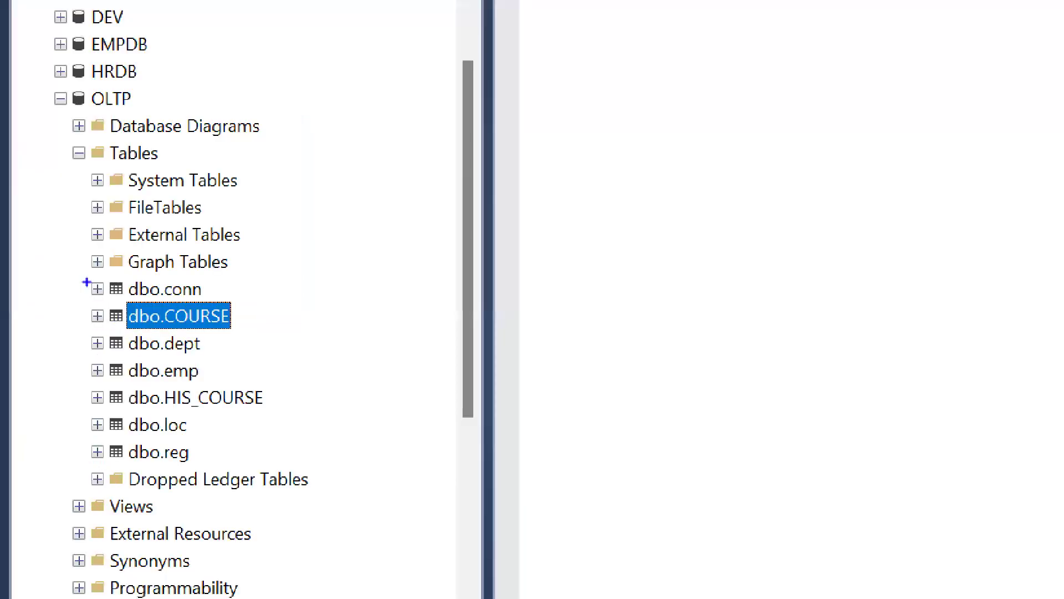
pyautogui.moveTo(49, 314); pyautogui.dragTo(153, 414)
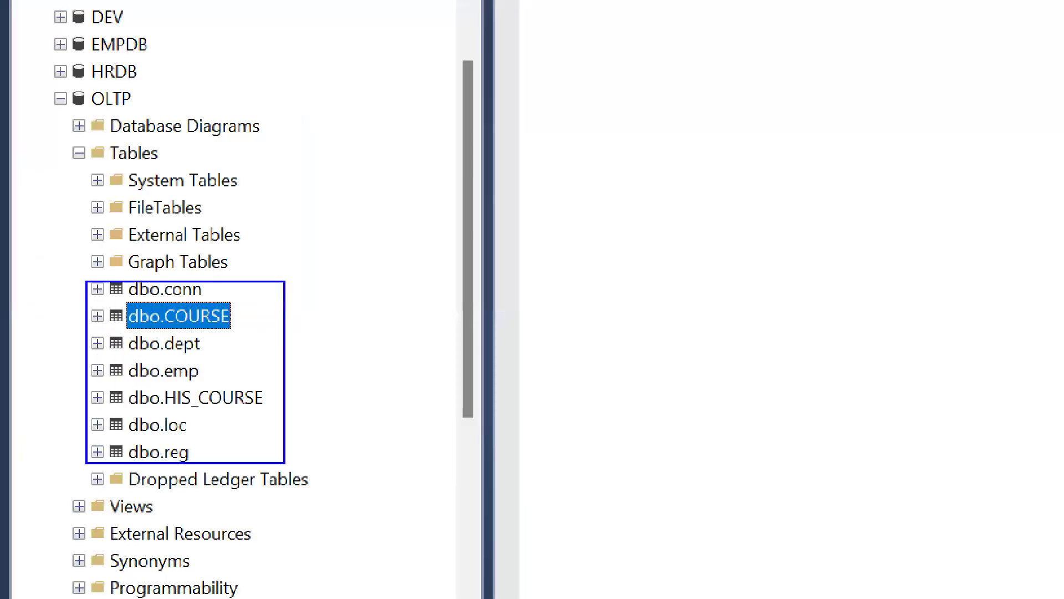
pyautogui.press('Escape')
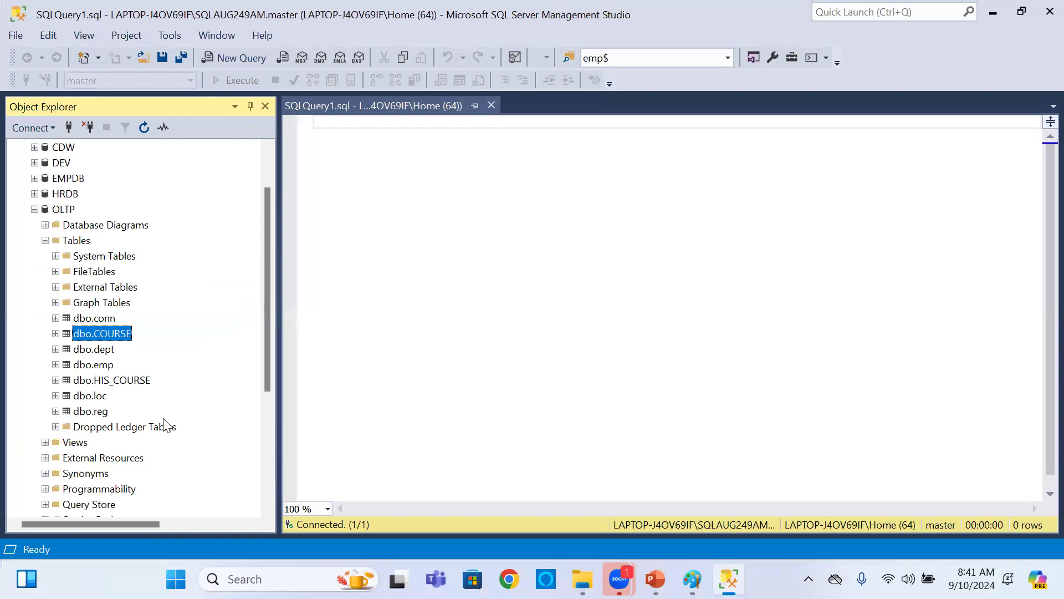
pyautogui.click(103, 370)
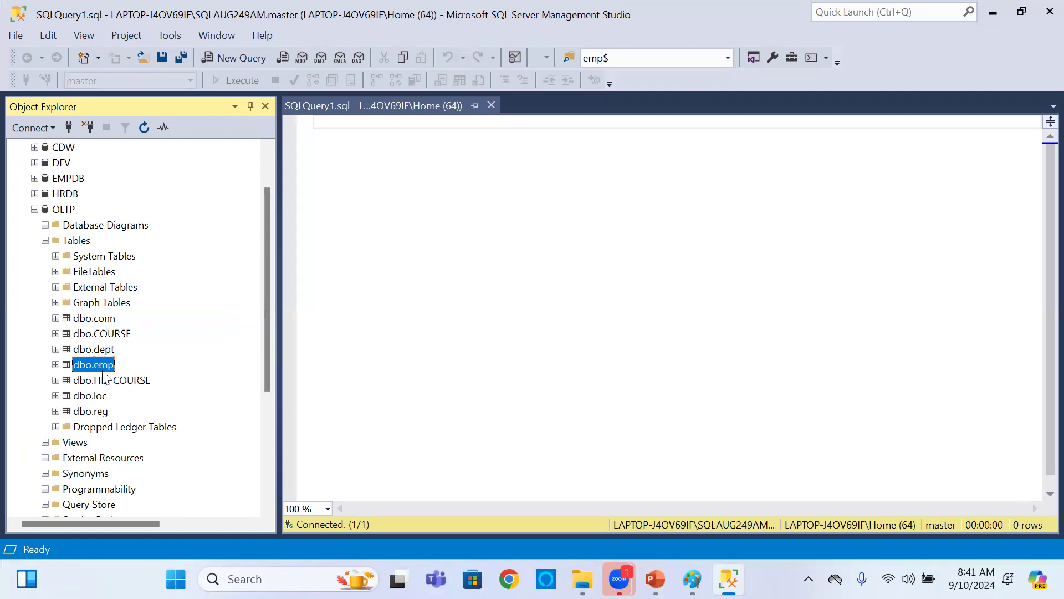
pyautogui.moveTo(115, 364)
pyautogui.mouseDown()
pyautogui.moveTo(133, 356)
pyautogui.moveTo(155, 321)
pyautogui.mouseUp()
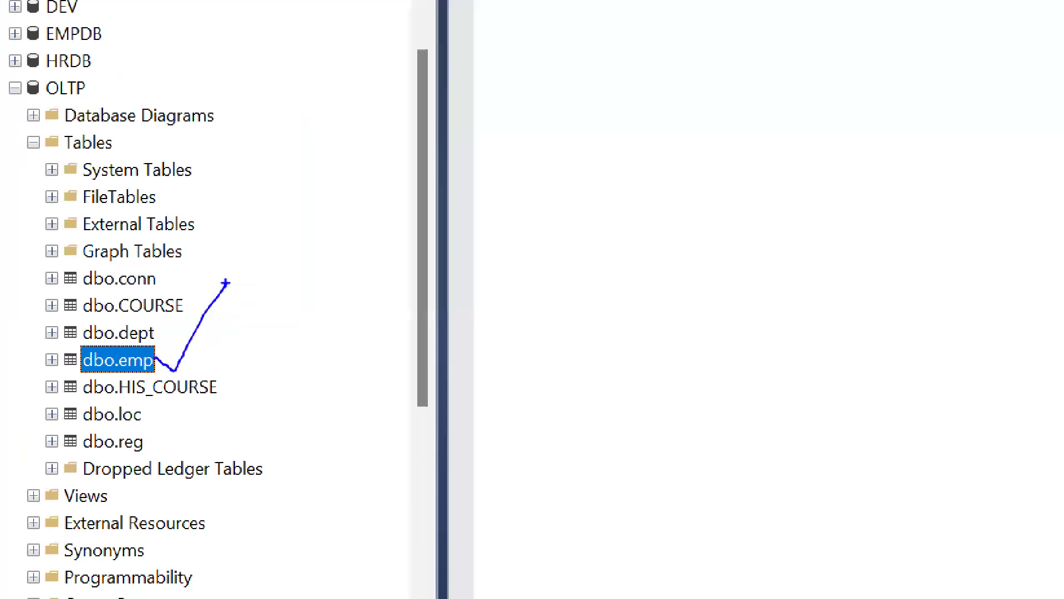
pyautogui.press('Escape')
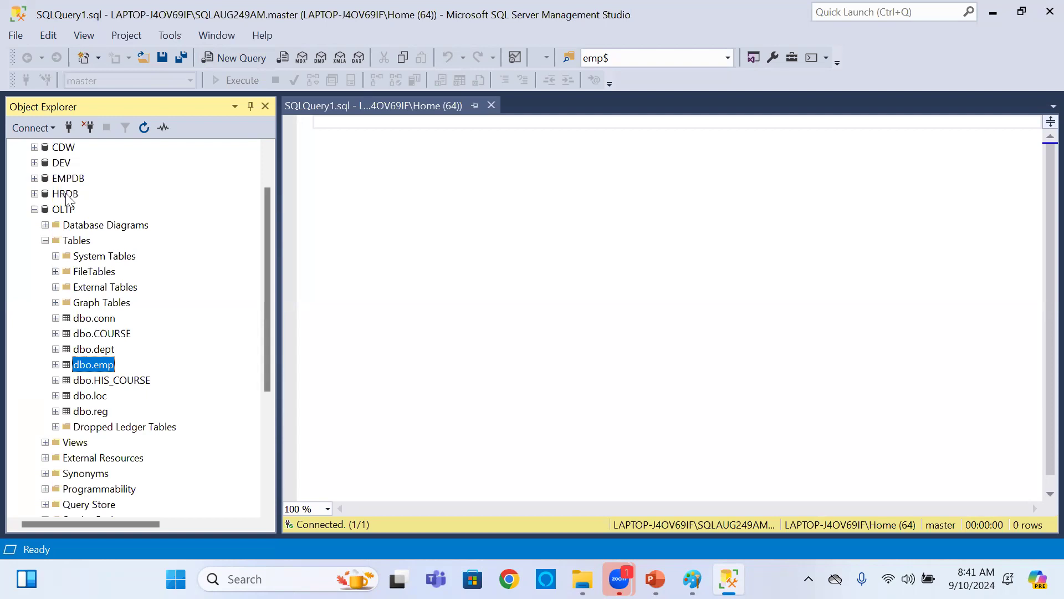
# - Set the open query's active database to OLTP
pyautogui.click(66, 211)
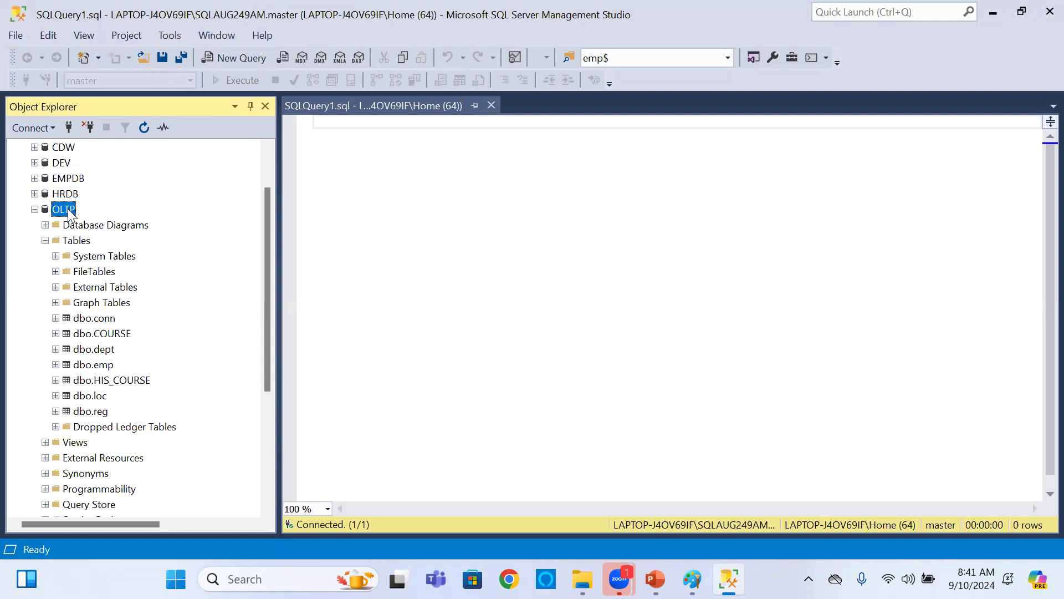
pyautogui.click(335, 182)
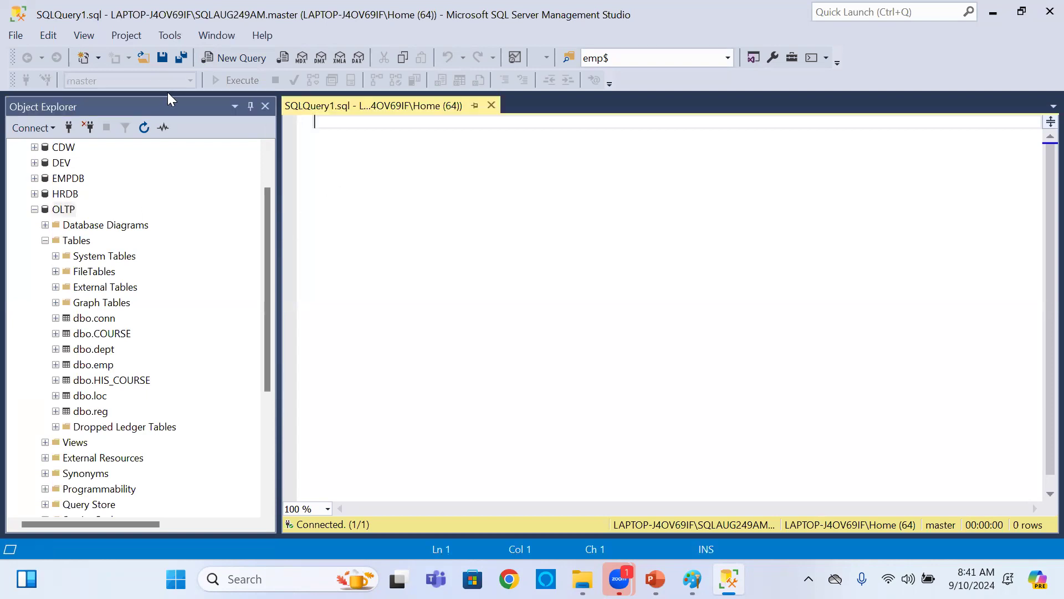
pyautogui.click(190, 81)
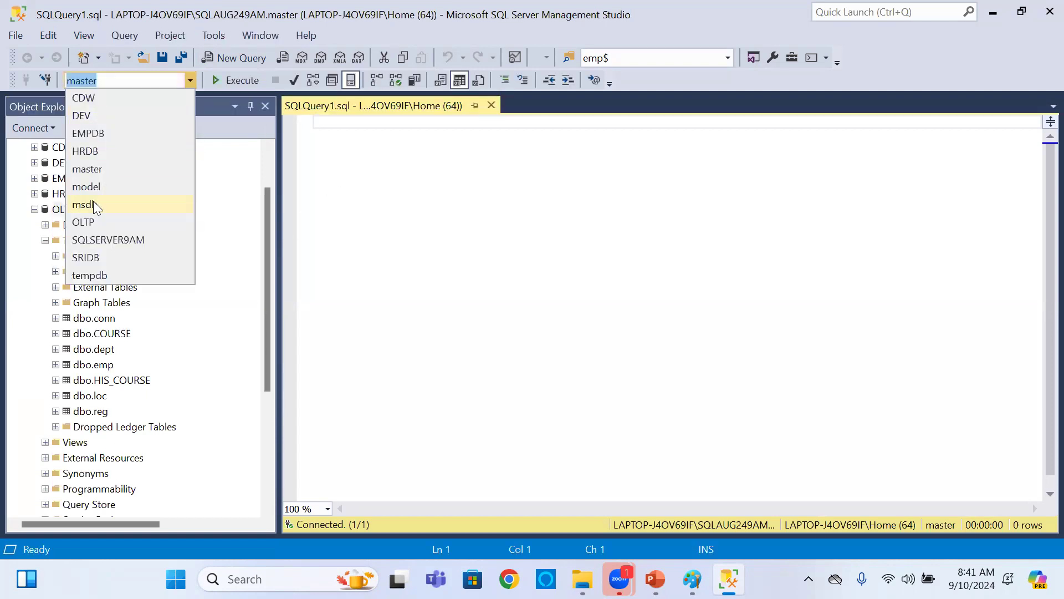
pyautogui.click(83, 223)
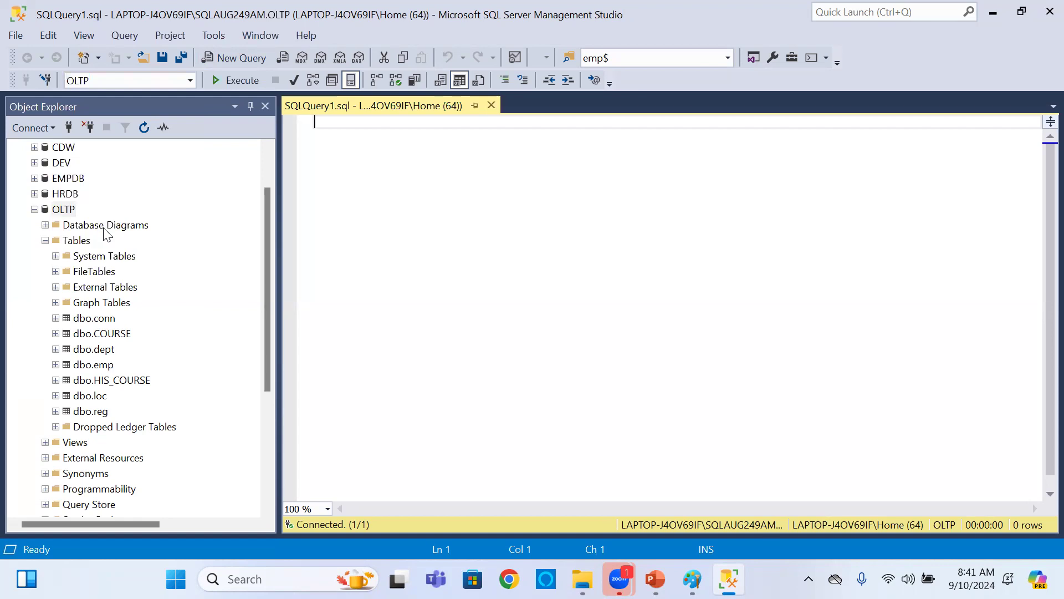
pyautogui.write('SELECT  * FROM')
pyautogui.press('BackSpace')
pyautogui.press('BackSpace')
pyautogui.press('BackSpace')
pyautogui.press('BackSpace')
pyautogui.press('BackSpace')
pyautogui.press('BackSpace')
pyautogui.press('BackSpace')
pyautogui.press('BackSpace')
pyautogui.press('BackSpace')
pyautogui.press('BackSpace')
pyautogui.press('BackSpace')
pyautogui.press('BackSpace')
pyautogui.press('BackSpace')
pyautogui.press('BackSpace')
pyautogui.press('BackSpace')
pyautogui.press('BackSpace')
# - Write the plain-English request "GO AND GET THE DATA FROM EMP TABLE" in the query editor
pyautogui.write('GO  AND  ')
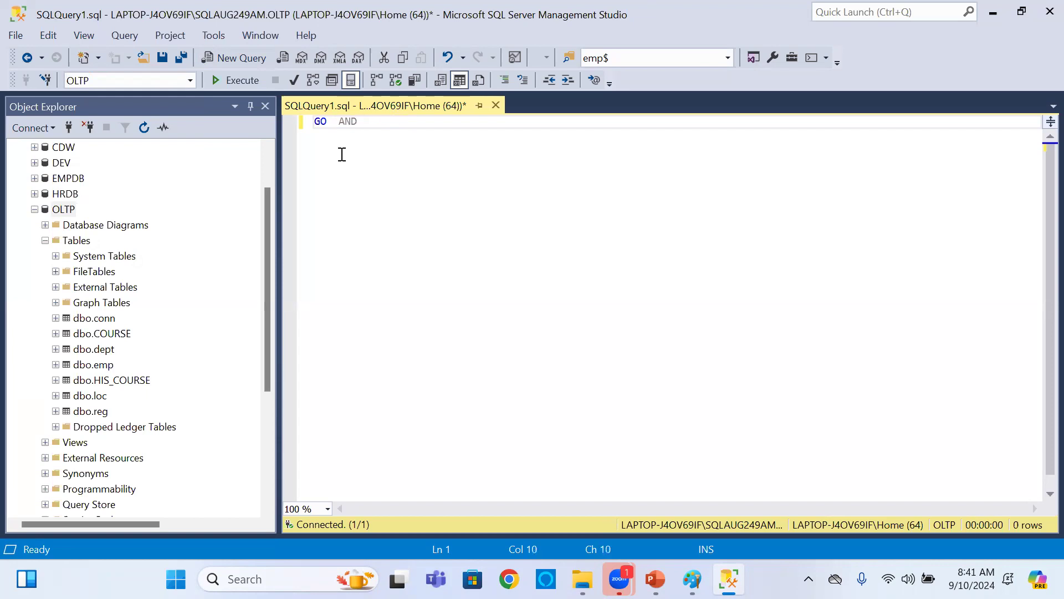
pyautogui.write('GET ')
pyautogui.write('THE')
pyautogui.press('BackSpace')
pyautogui.write('E  DATA  ')
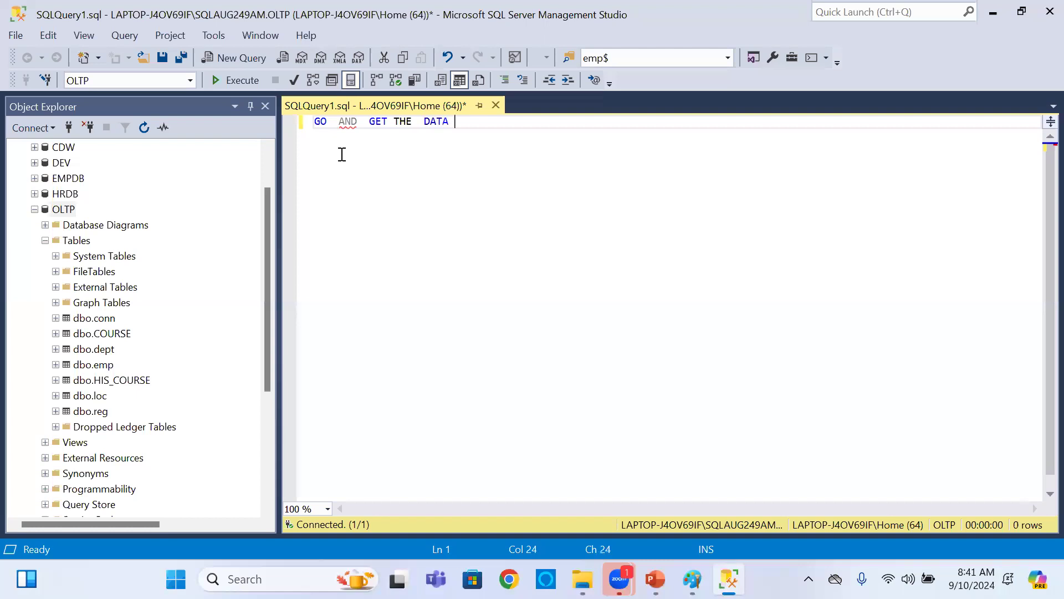
pyautogui.write('FROM  EMP TABLE')
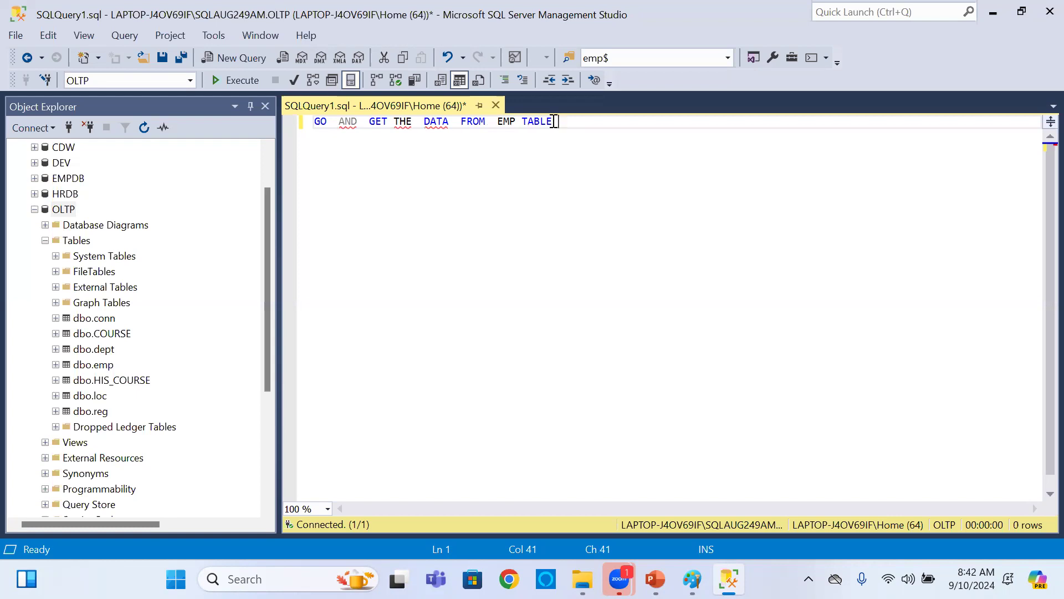
# - Execute the plain-English request and read the message returned for it
pyautogui.moveTo(559, 122); pyautogui.dragTo(302, 135)
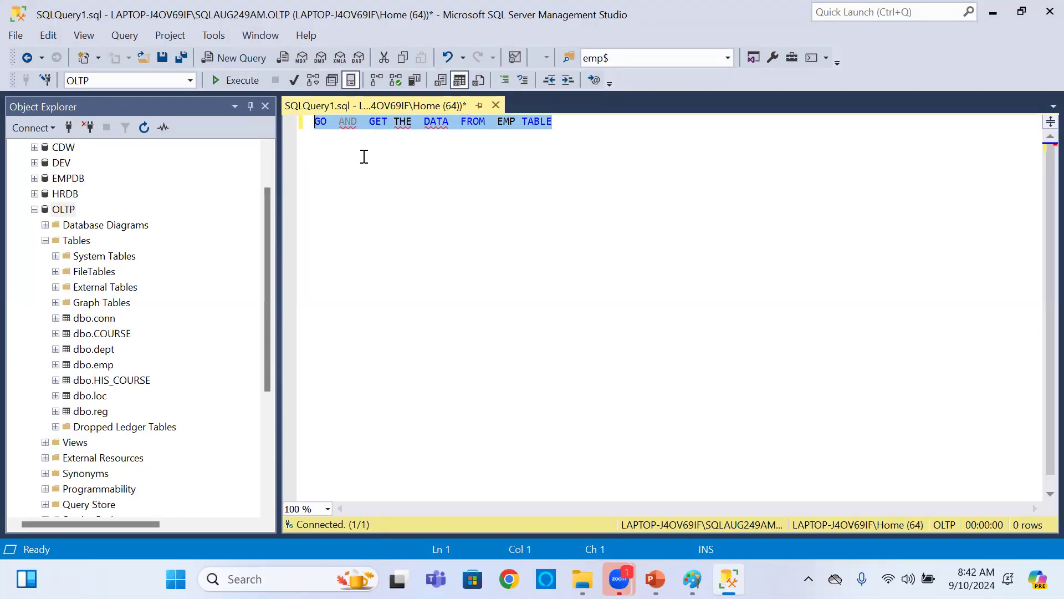
pyautogui.click(242, 82)
pyautogui.moveTo(302, 360); pyautogui.dragTo(454, 372)
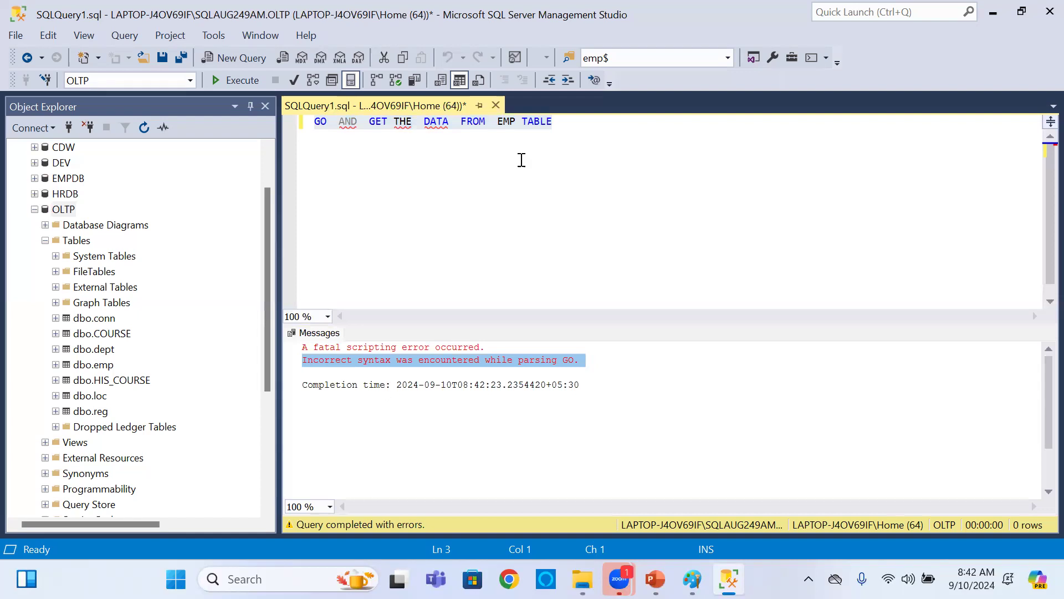
# - Replace the plain-English request in the editor with the query SELECT * FROM EMP
pyautogui.click(576, 127)
pyautogui.press('Return')
pyautogui.press('Return')
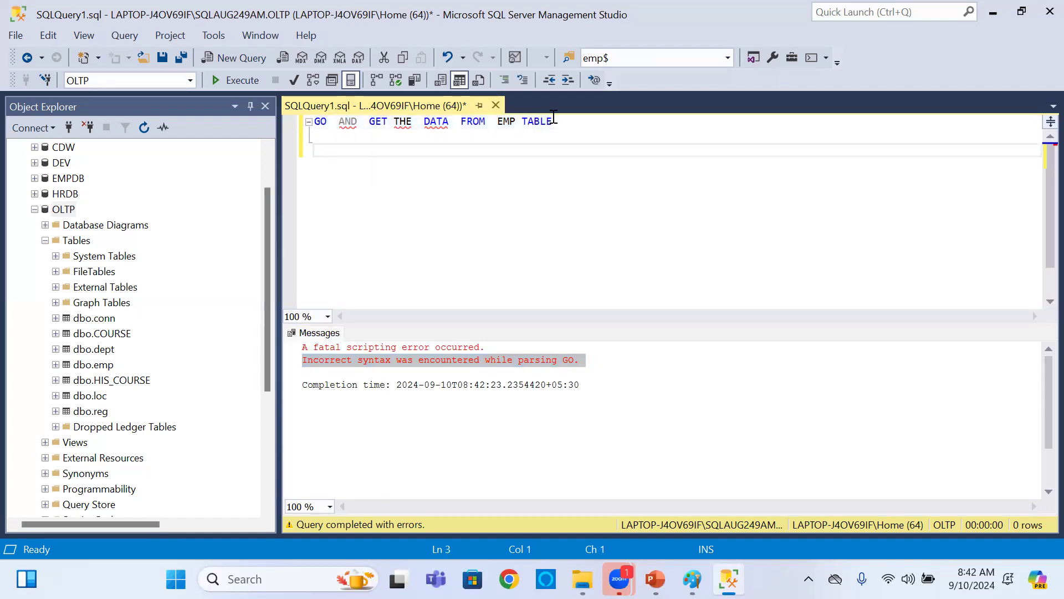
pyautogui.moveTo(559, 120); pyautogui.dragTo(201, 111)
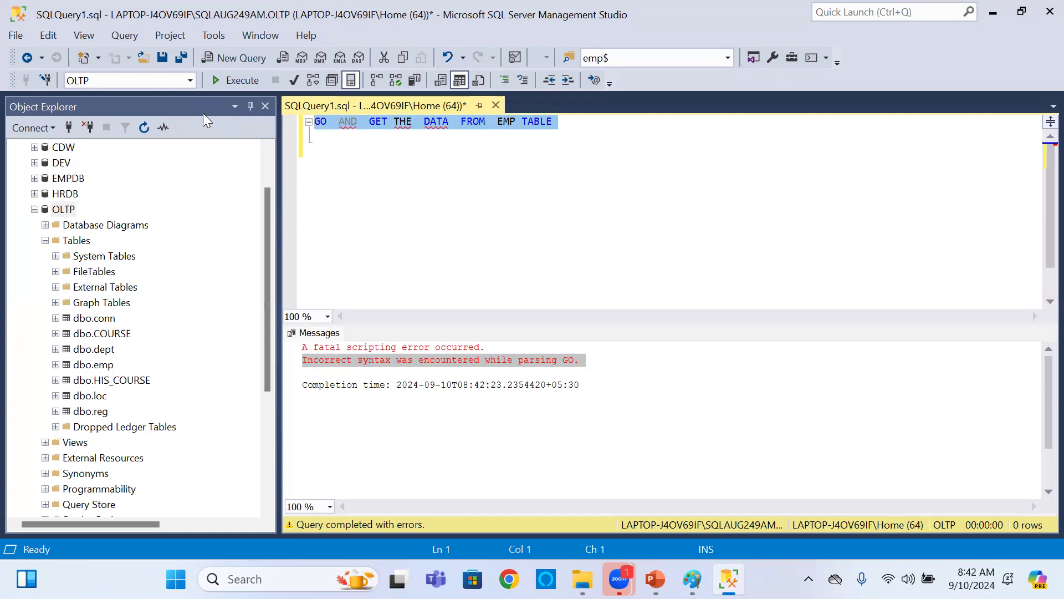
pyautogui.press('Delete')
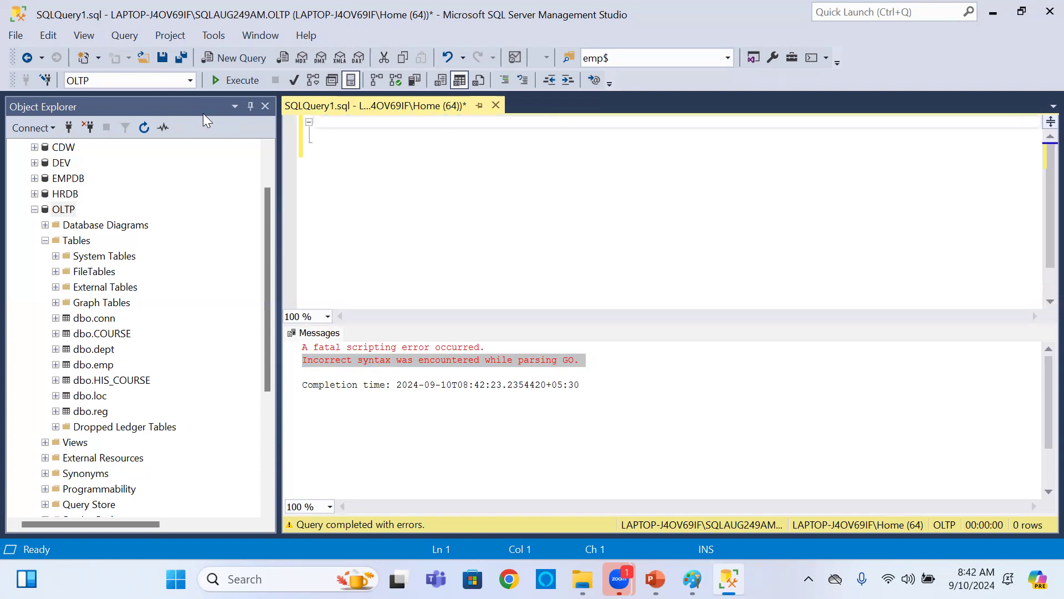
pyautogui.write('SELECT  * FROM  EMP')
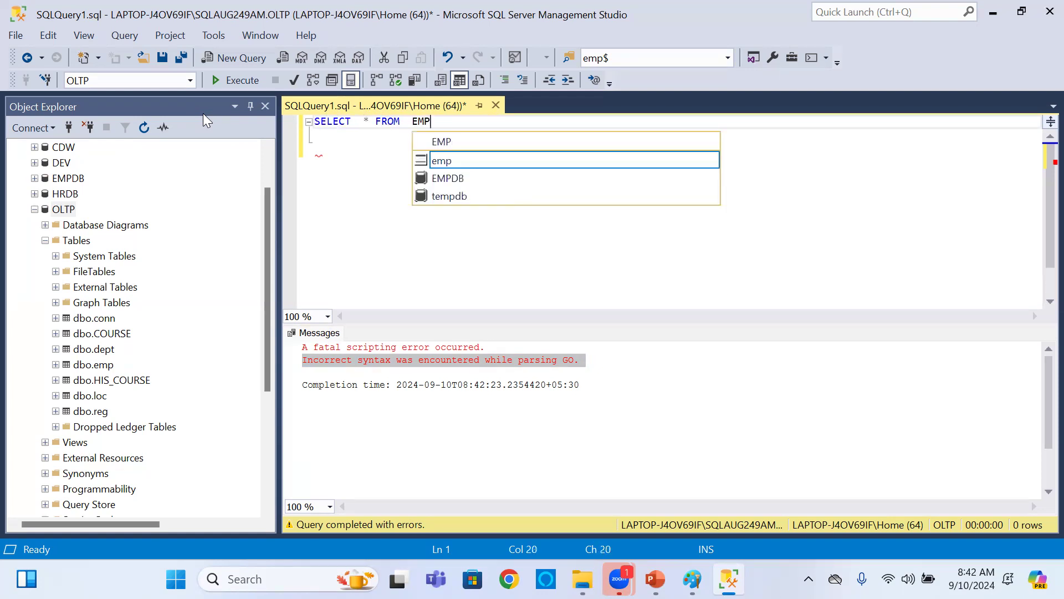
# - Execute the SELECT * FROM EMP statement against the OLTP database
pyautogui.hotkey('shift', 'Left')
pyautogui.hotkey('shift', 'Left')
pyautogui.hotkey('shift', 'Left')
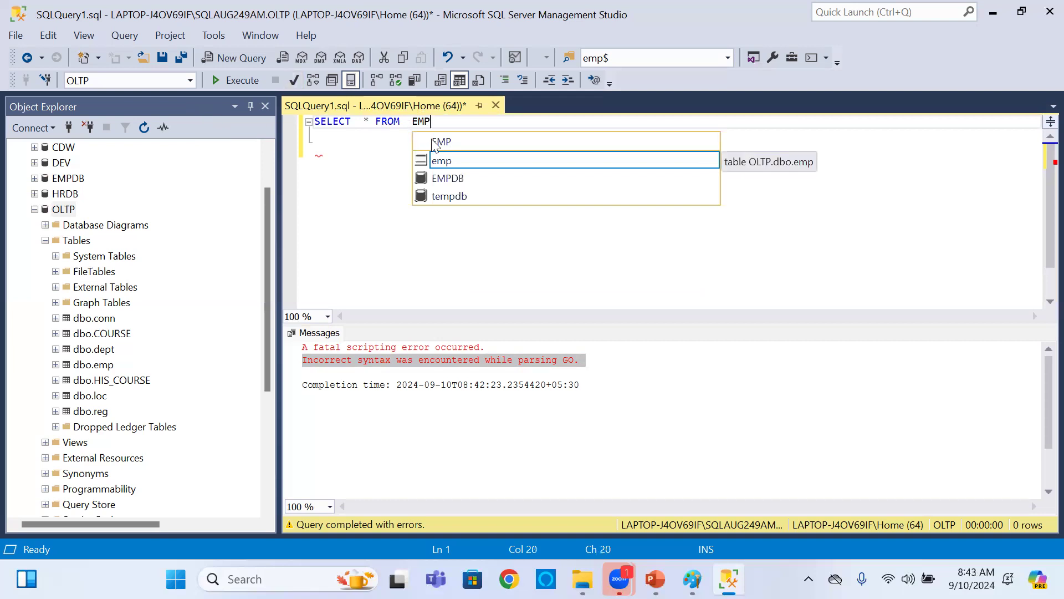
pyautogui.hotkey('shift', 'Home')
pyautogui.click(235, 80)
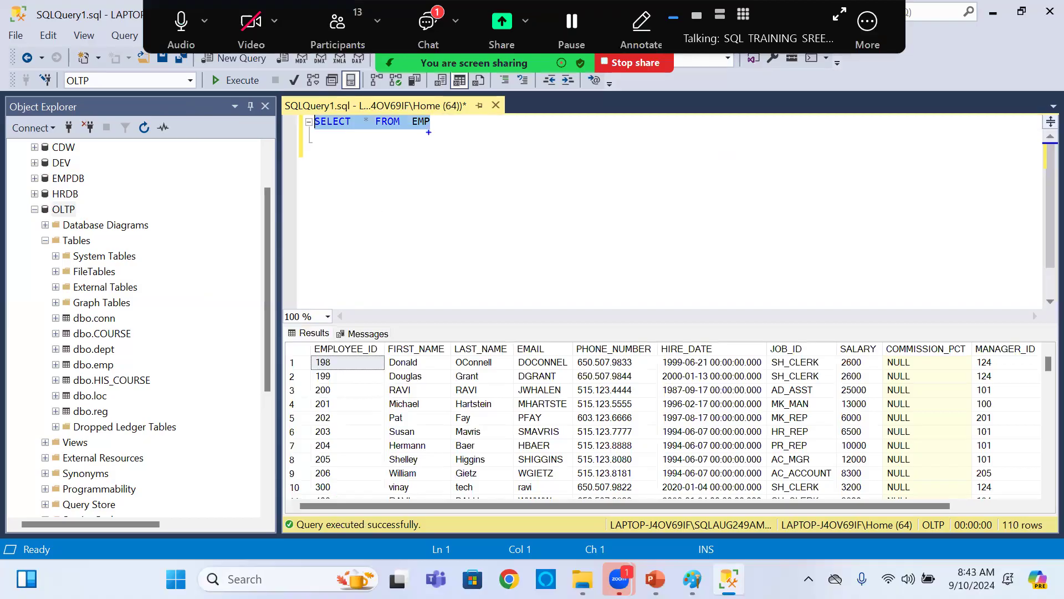
pyautogui.moveTo(429, 132)
pyautogui.mouseDown()
pyautogui.moveTo(461, 165)
pyautogui.moveTo(485, 158)
pyautogui.moveTo(515, 205)
pyautogui.moveTo(522, 183)
pyautogui.moveTo(580, 235)
pyautogui.mouseUp()
pyautogui.moveTo(552, 180); pyautogui.dragTo(557, 191)
pyautogui.moveTo(314, 341); pyautogui.dragTo(1041, 517)
pyautogui.moveTo(521, 354)
pyautogui.mouseDown()
pyautogui.moveTo(668, 254)
pyautogui.moveTo(677, 280)
pyautogui.moveTo(712, 240)
pyautogui.moveTo(735, 273)
pyautogui.mouseUp()
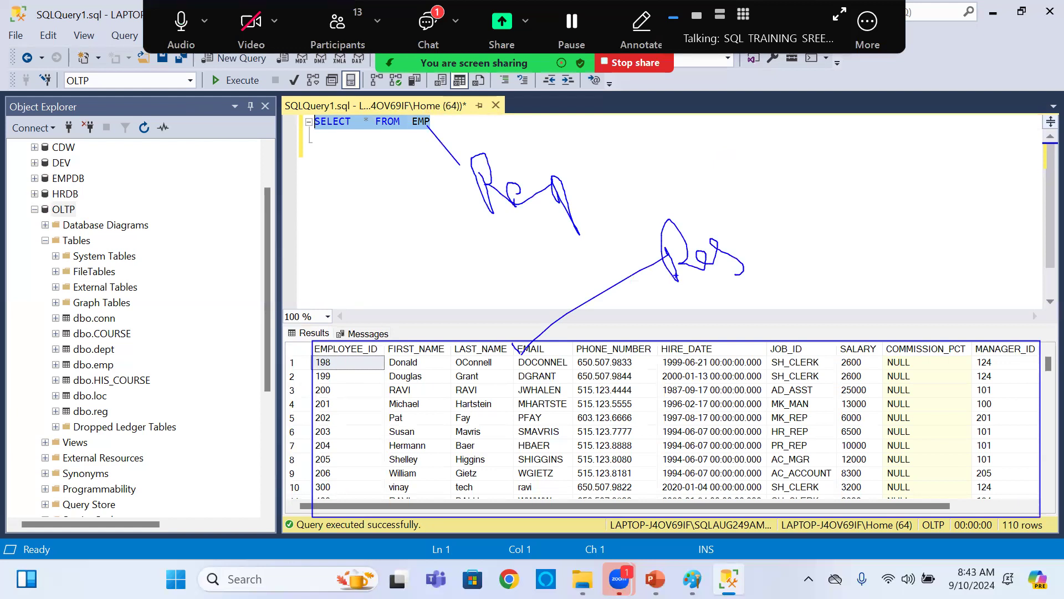
pyautogui.moveTo(426, 115); pyautogui.dragTo(492, 63)
pyautogui.moveTo(713, 338); pyautogui.dragTo(837, 234)
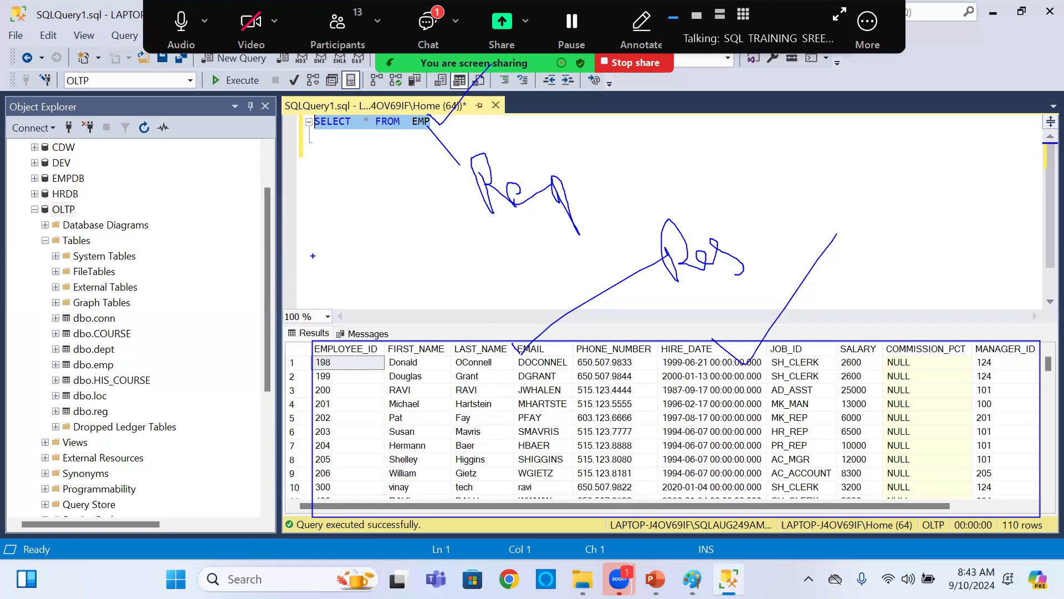
pyautogui.press('Escape')
# - Give the results grid more width to review the EMP columns and rows down to the last record, then widen Object Explorer again
pyautogui.moveTo(279, 235); pyautogui.dragTo(215, 235)
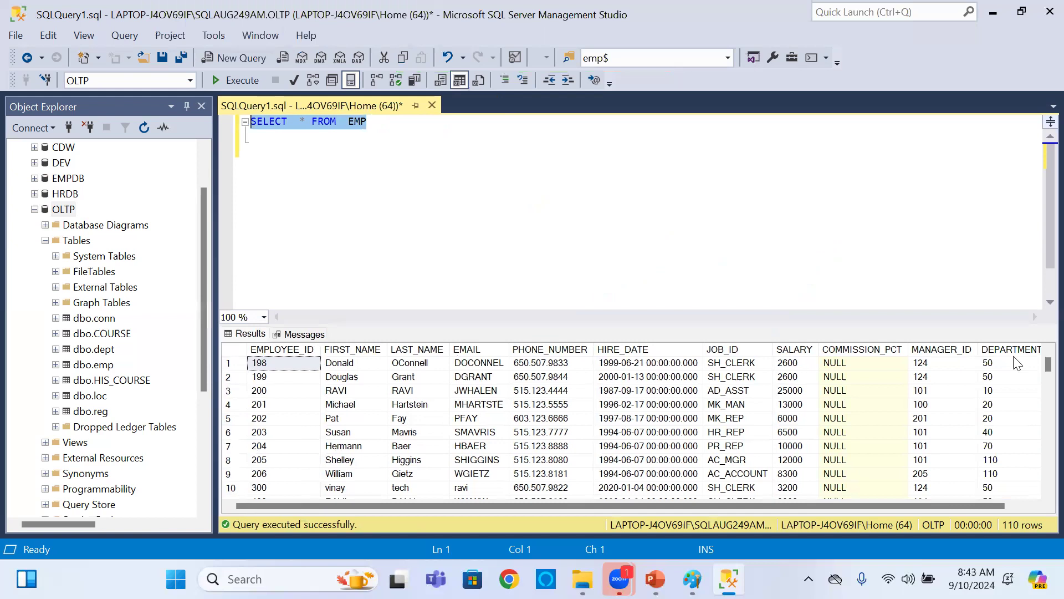
pyautogui.moveTo(1049, 364); pyautogui.dragTo(1038, 496)
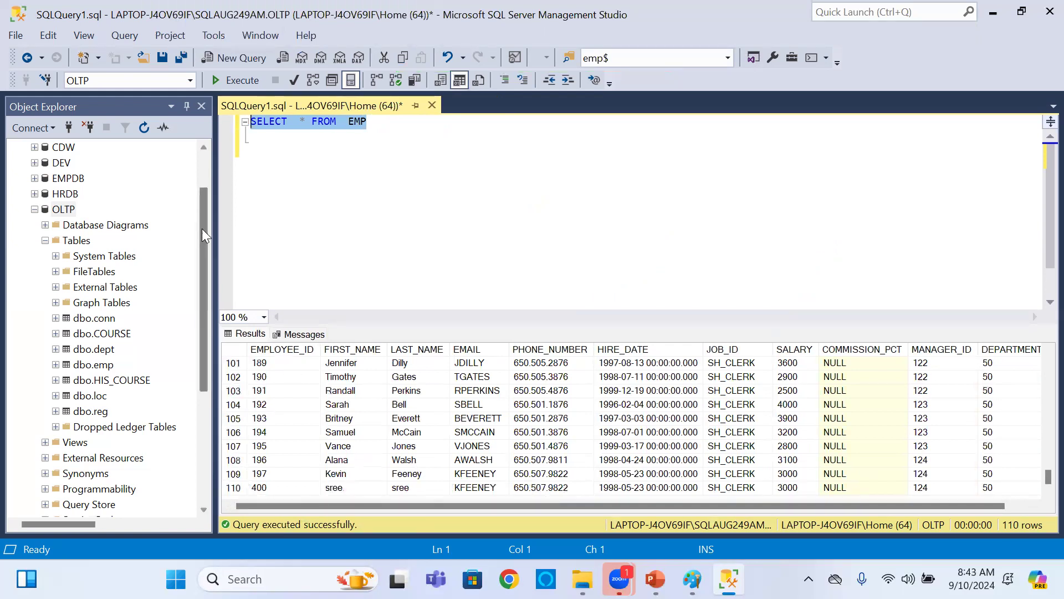
pyautogui.moveTo(214, 230); pyautogui.dragTo(305, 230)
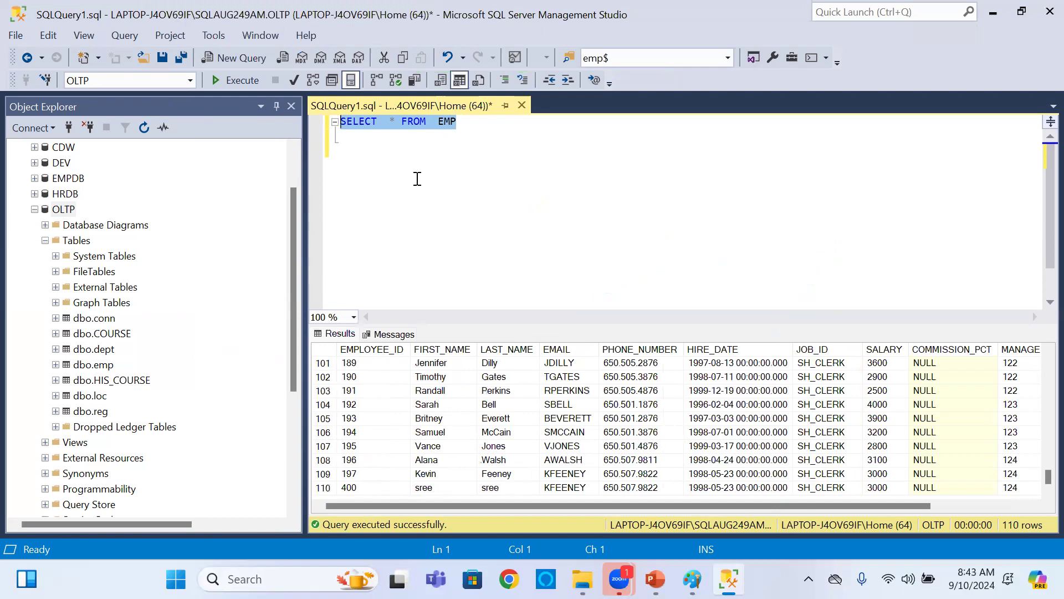
pyautogui.click(64, 209)
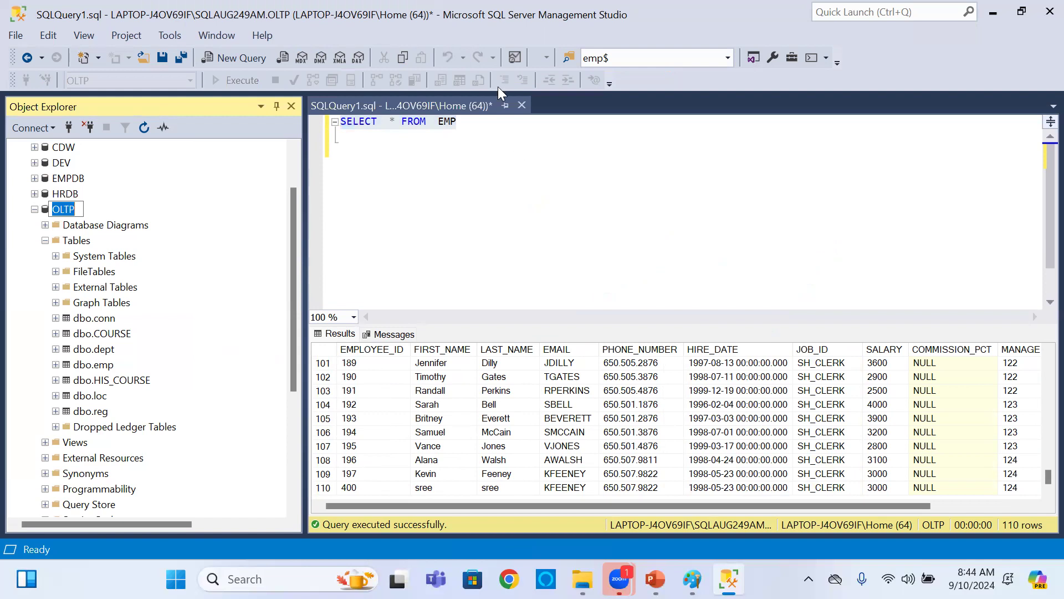
pyautogui.click(524, 200)
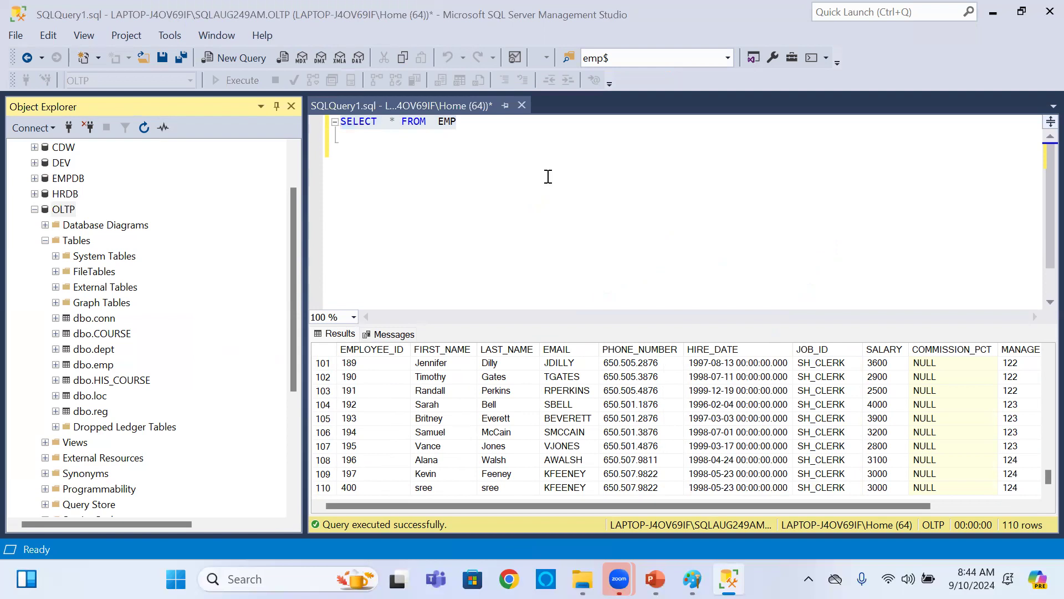
pyautogui.click(336, 121)
pyautogui.click(563, 237)
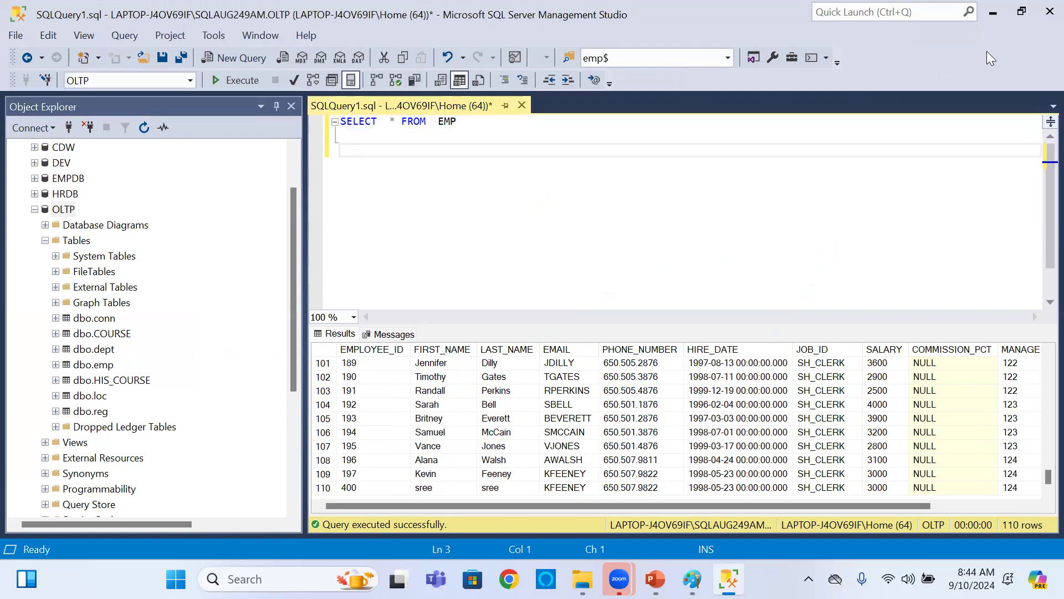
# - Switch to the architecture diagram in Paint and add a red tick at the ORACLE label
pyautogui.click(993, 12)
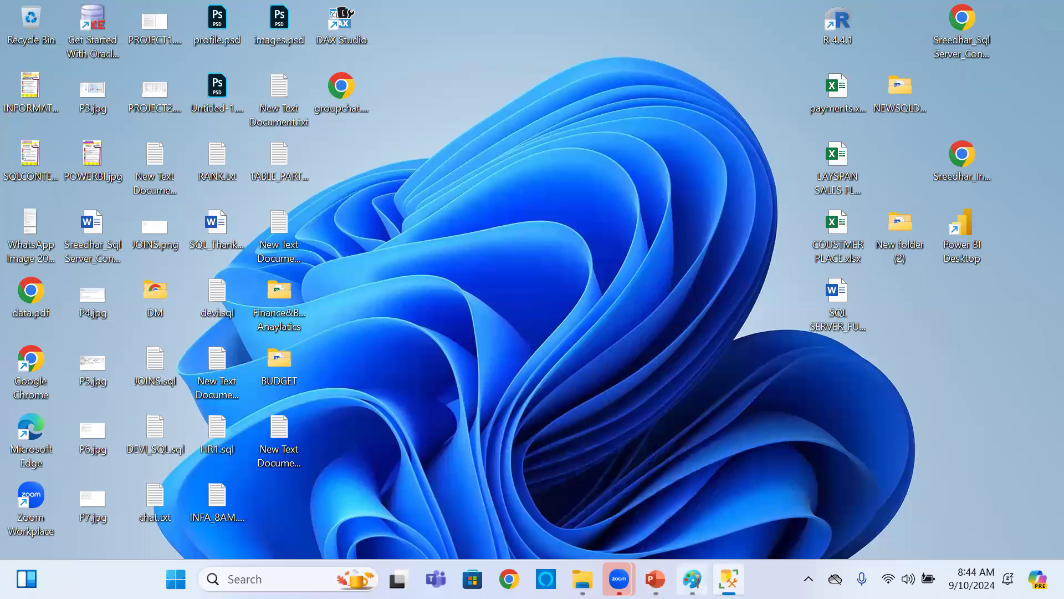
pyautogui.click(693, 579)
pyautogui.moveTo(608, 264); pyautogui.dragTo(625, 239)
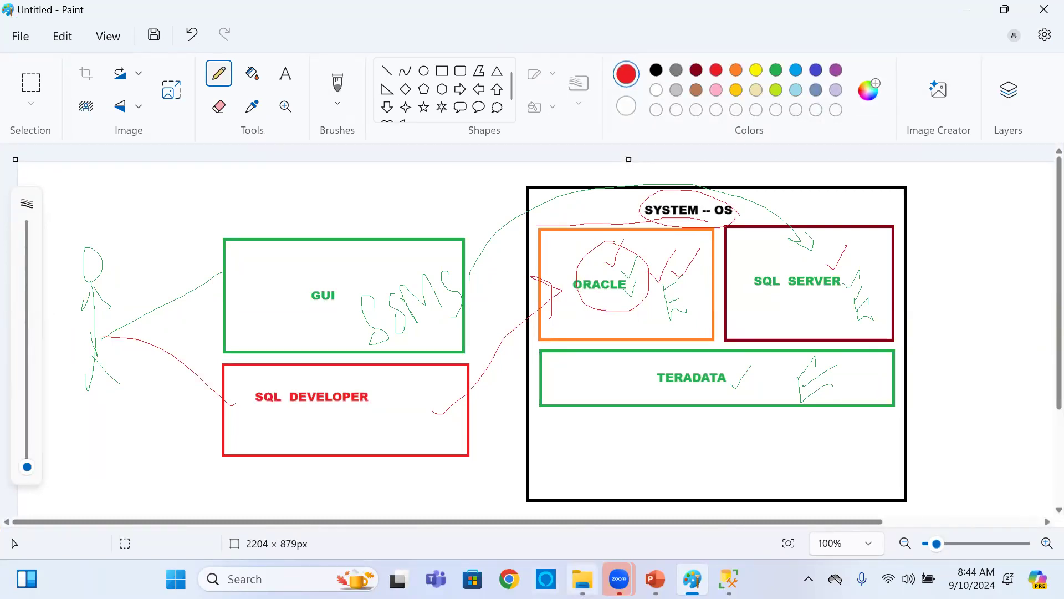
# - Switch to File Explorer and launch sqldeveloper.exe from the sqldeveloper folder on drive C:
pyautogui.click(583, 578)
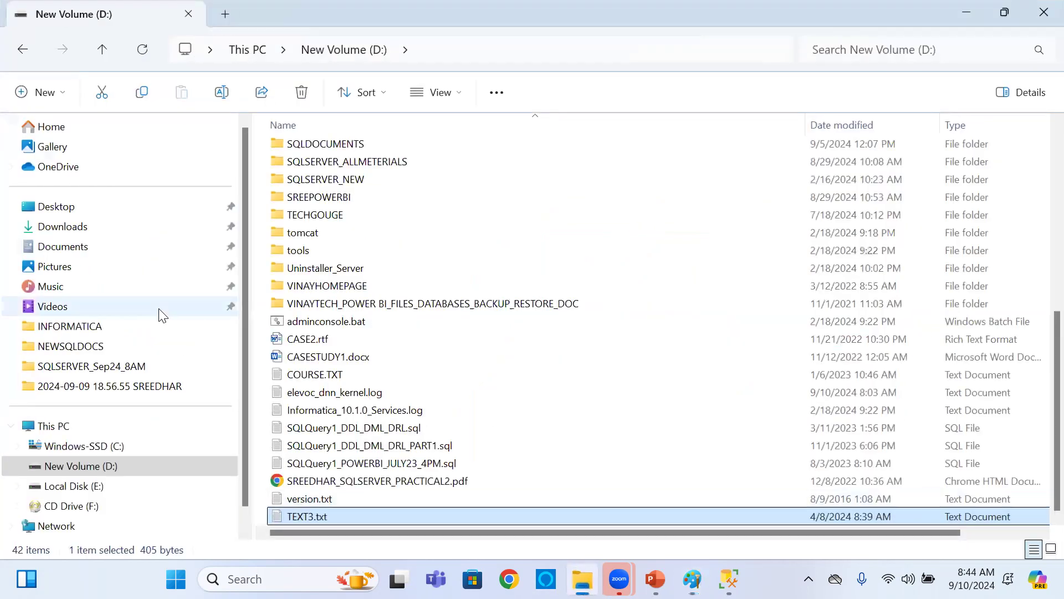
pyautogui.click(109, 446)
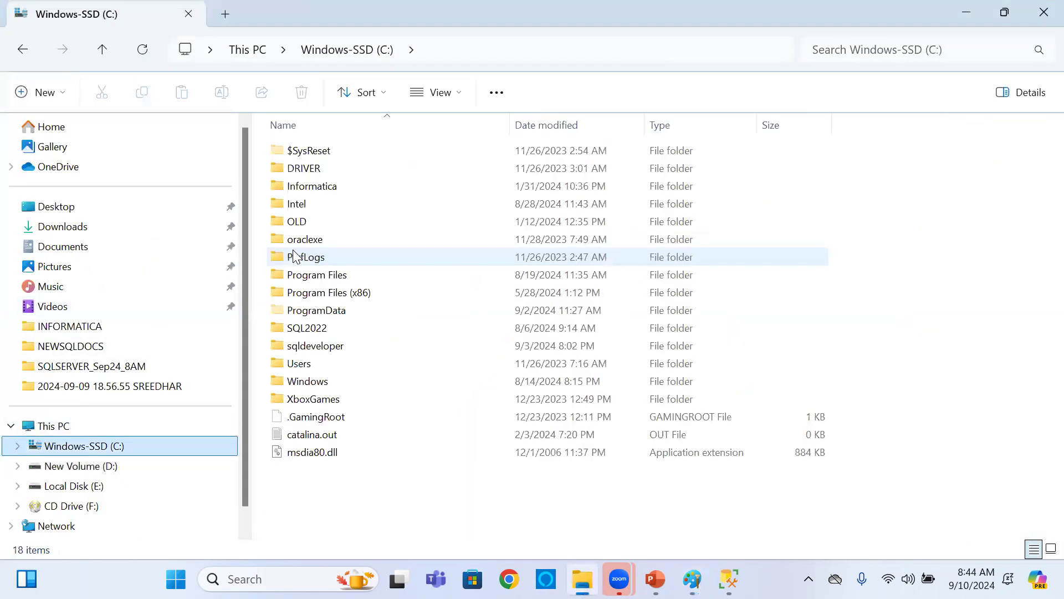
pyautogui.doubleClick(294, 347)
pyautogui.scroll(-2, 341, 404)
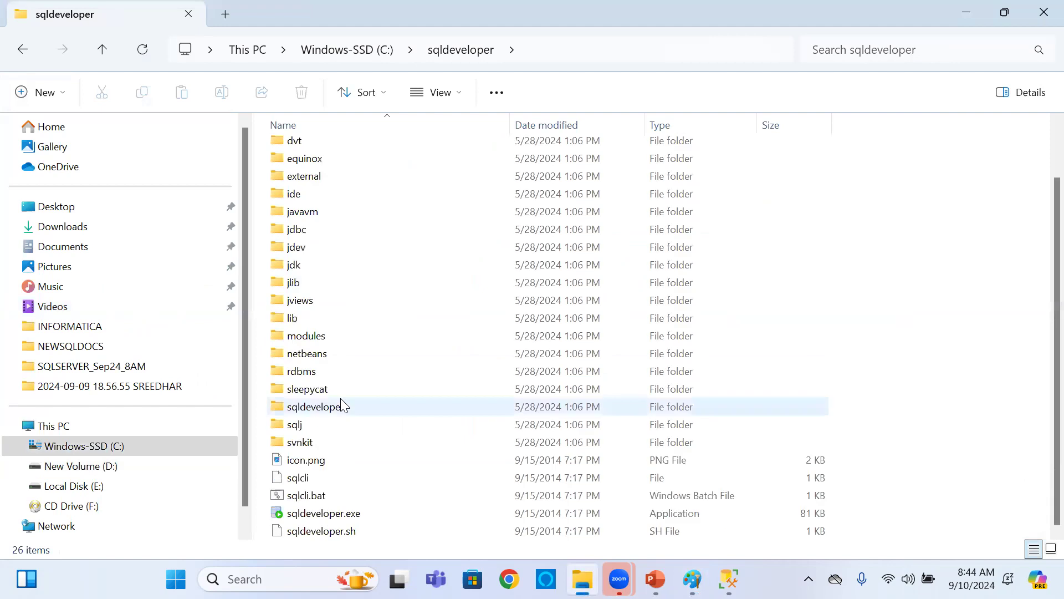
pyautogui.doubleClick(301, 514)
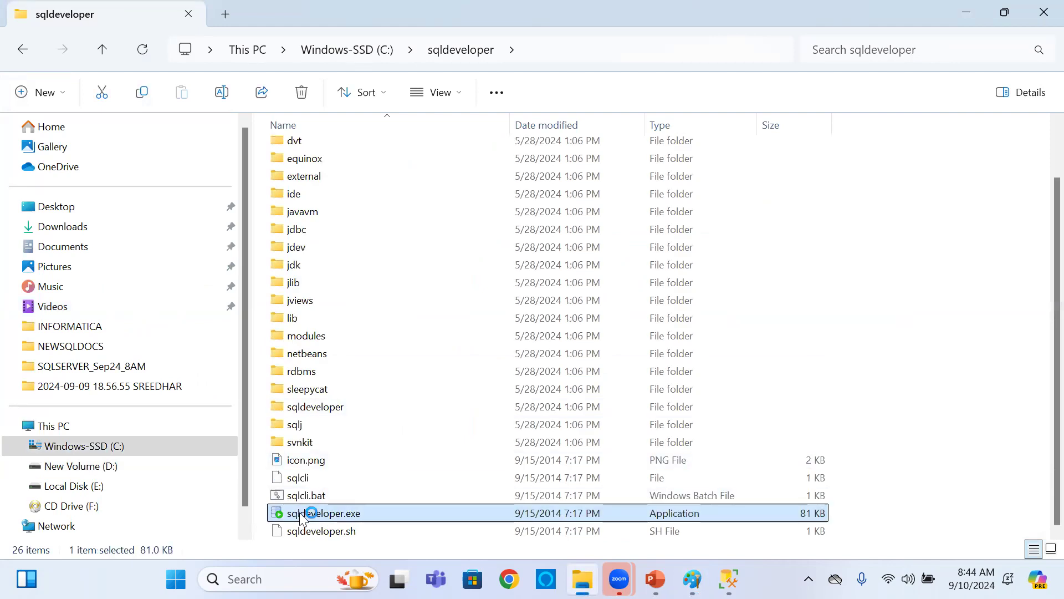
# - Minimize the File Explorer windows and mark the saved database connections in the SQL Developer Connections list
pyautogui.click(967, 12)
pyautogui.click(966, 10)
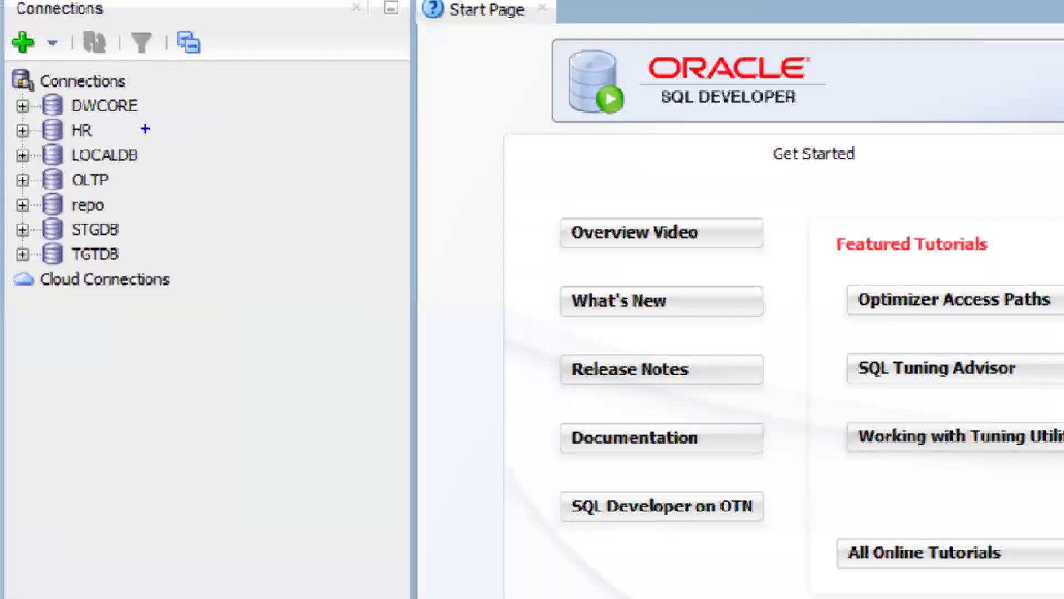
pyautogui.moveTo(81, 138)
pyautogui.mouseDown()
pyautogui.moveTo(95, 116)
pyautogui.moveTo(121, 108)
pyautogui.mouseUp()
pyautogui.moveTo(135, 162); pyautogui.dragTo(158, 141)
pyautogui.moveTo(109, 184); pyautogui.dragTo(143, 161)
pyautogui.moveTo(107, 211)
pyautogui.mouseDown()
pyautogui.moveTo(126, 197)
pyautogui.moveTo(125, 224)
pyautogui.moveTo(141, 203)
pyautogui.mouseUp()
pyautogui.moveTo(126, 252); pyautogui.dragTo(175, 210)
pyautogui.press('Escape')
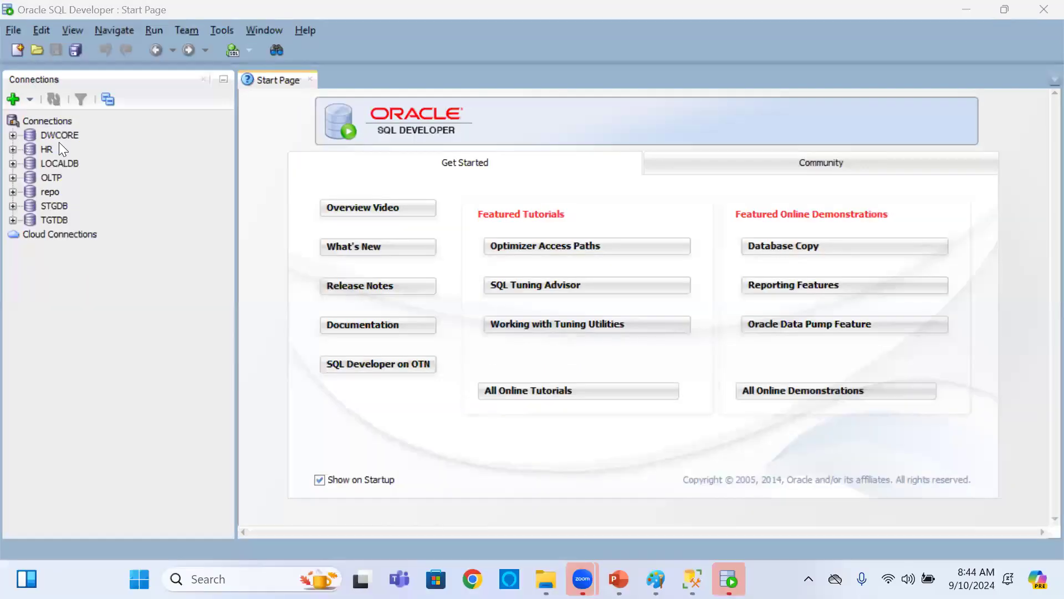
# - Connect to the HR database by entering the account password, and look over its Tables and Views folders
pyautogui.click(12, 149)
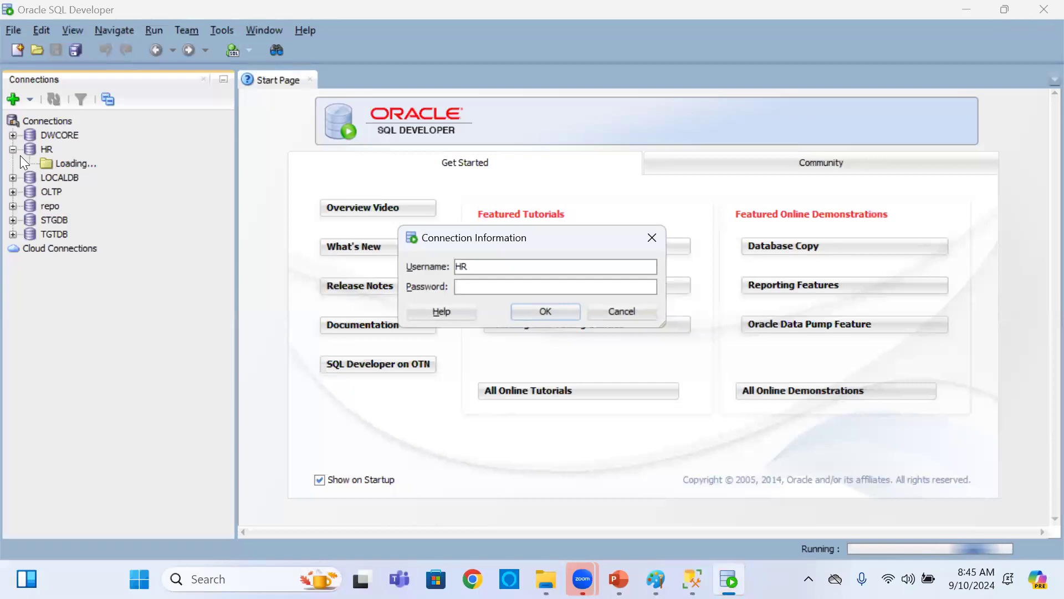
pyautogui.write('hr')
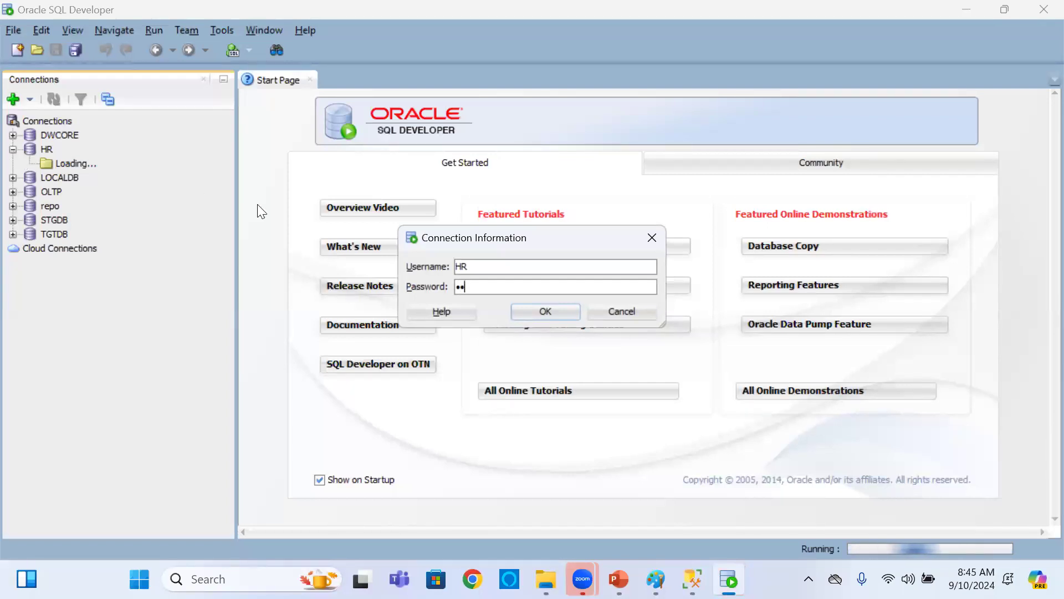
pyautogui.click(554, 312)
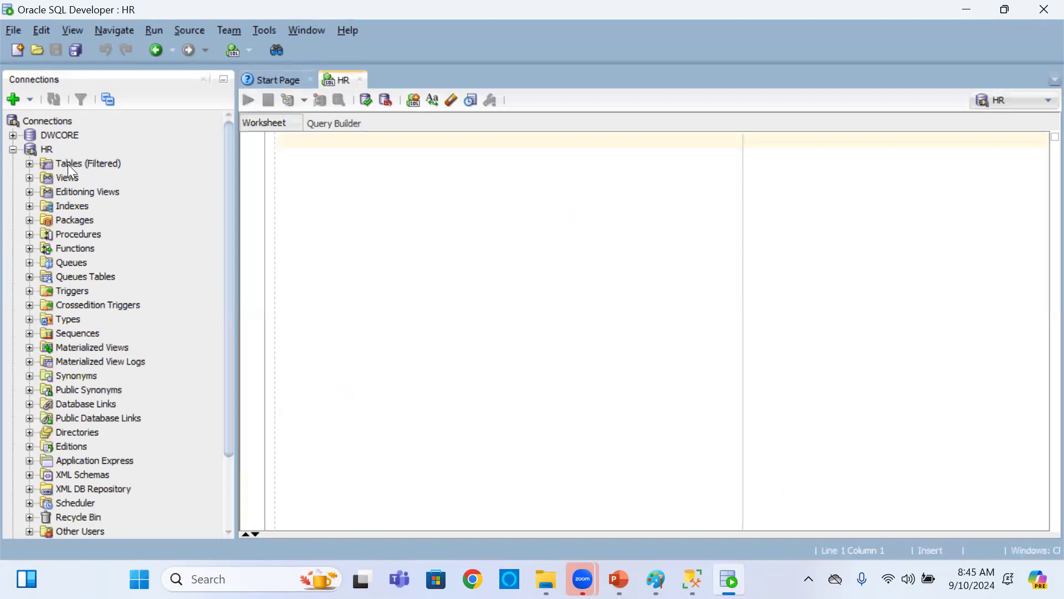
pyautogui.click(68, 163)
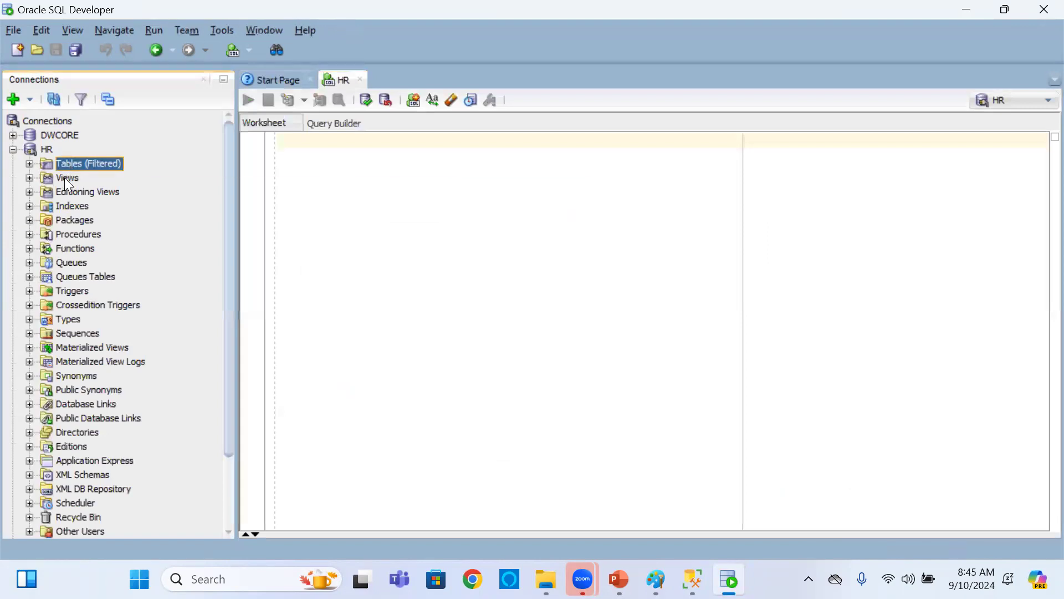
pyautogui.click(64, 177)
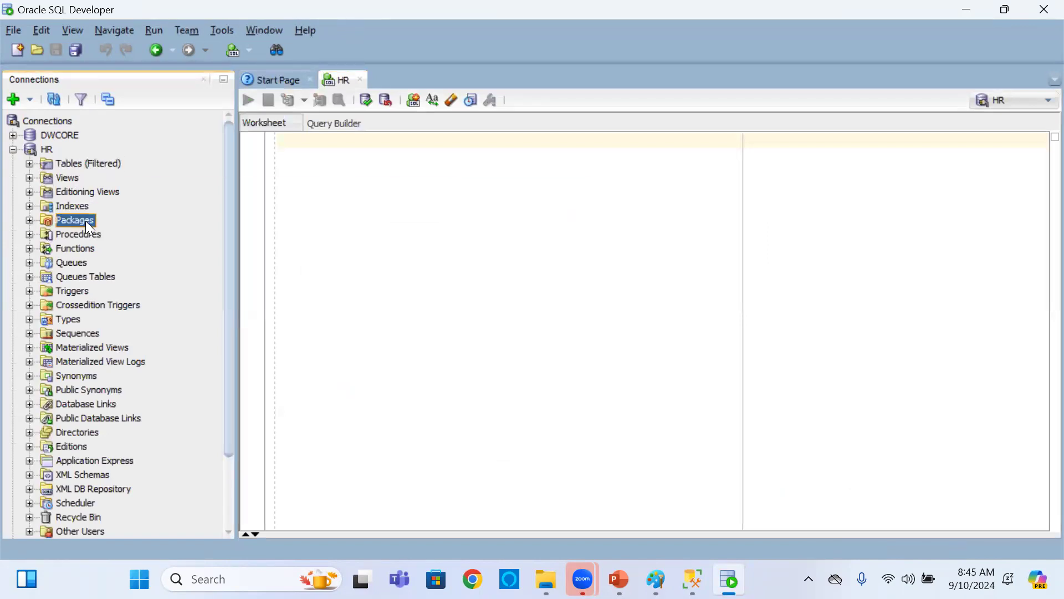
# - Restore SQL Developer to a half-screen window and narrow its Connections pane to enlarge the HR worksheet
pyautogui.click(1008, 9)
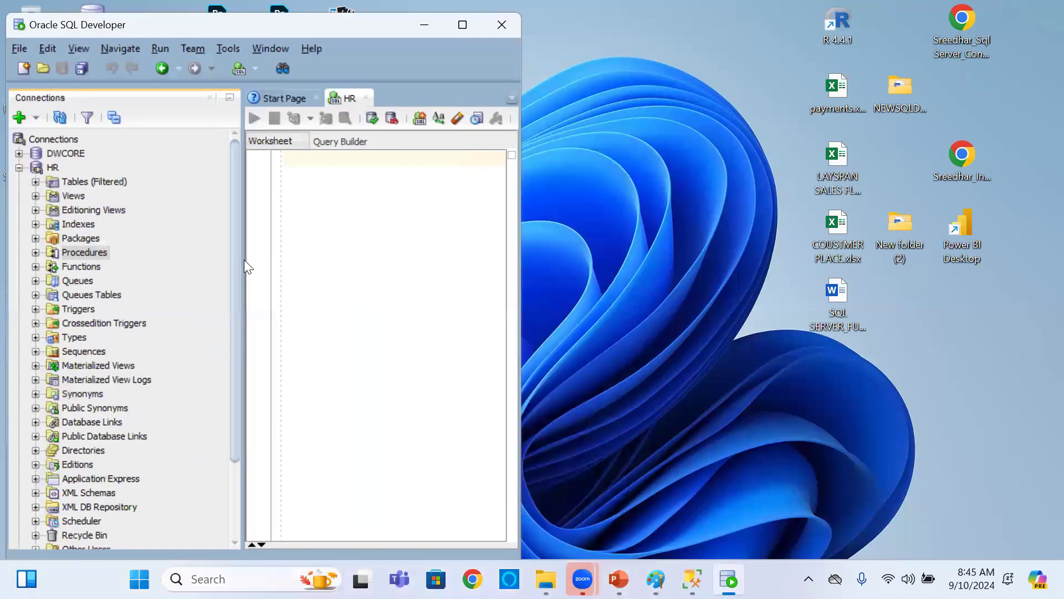
pyautogui.click(245, 261)
pyautogui.moveTo(244, 261); pyautogui.dragTo(205, 262)
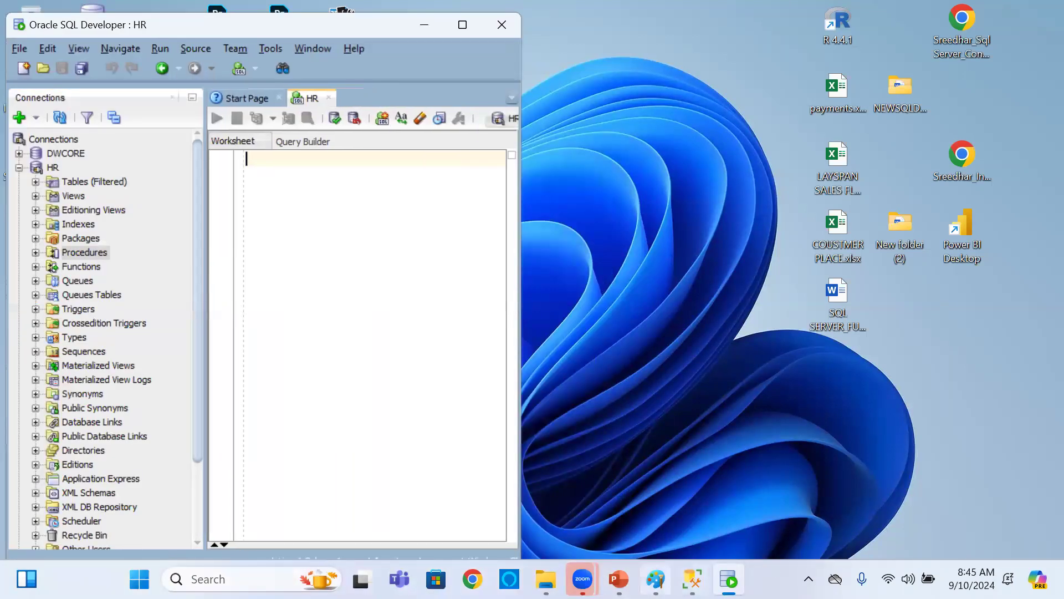
# - Switch to SQL Server Management Studio, restore its window, and align it side by side with SQL Developer
pyautogui.click(692, 579)
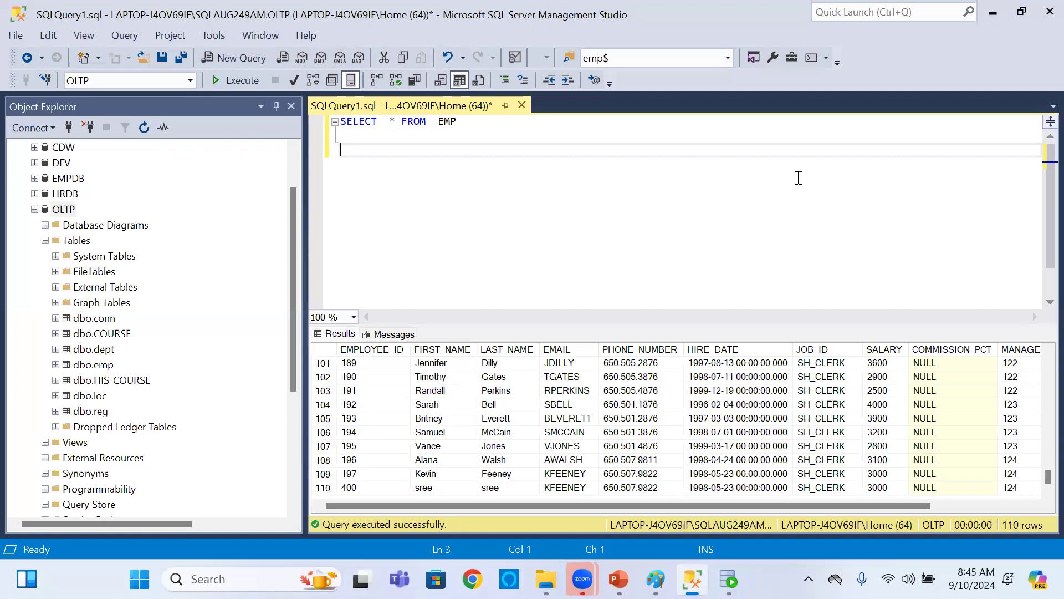
pyautogui.click(1021, 11)
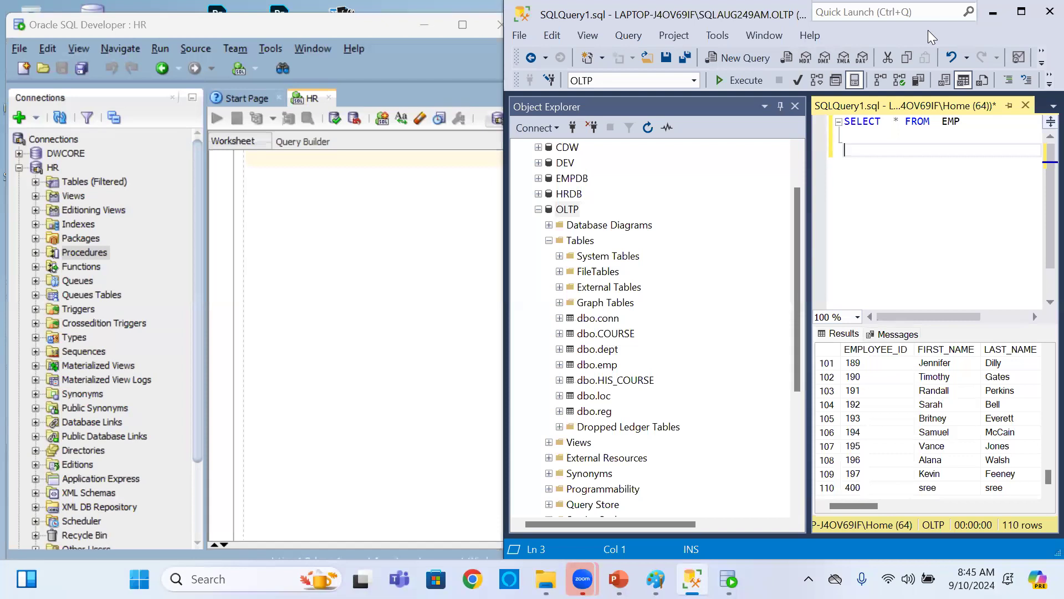
pyautogui.click(112, 28)
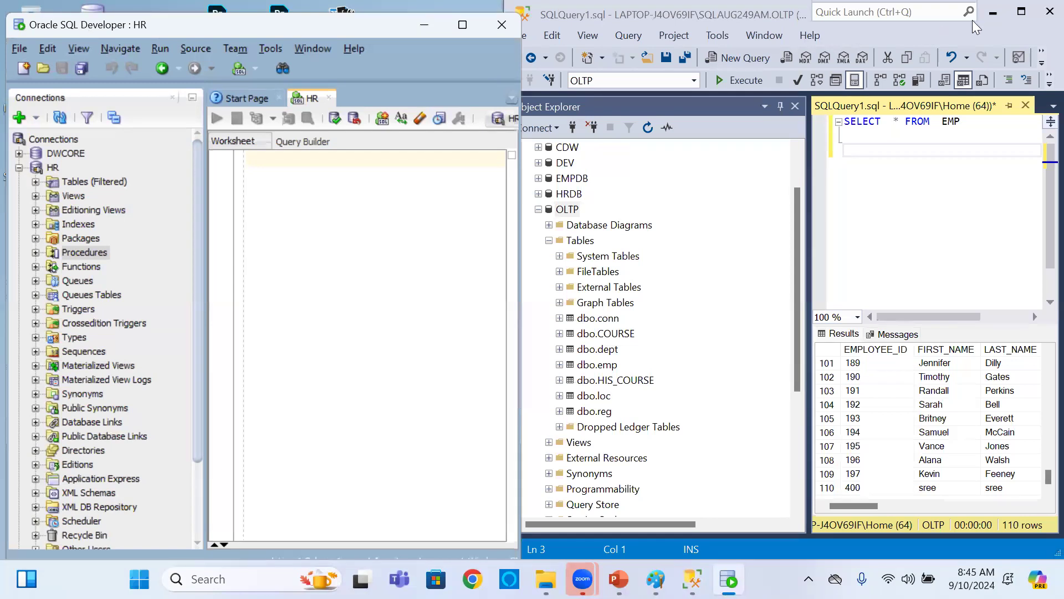
pyautogui.moveTo(85, 31); pyautogui.dragTo(74, 23)
pyautogui.click(576, 195)
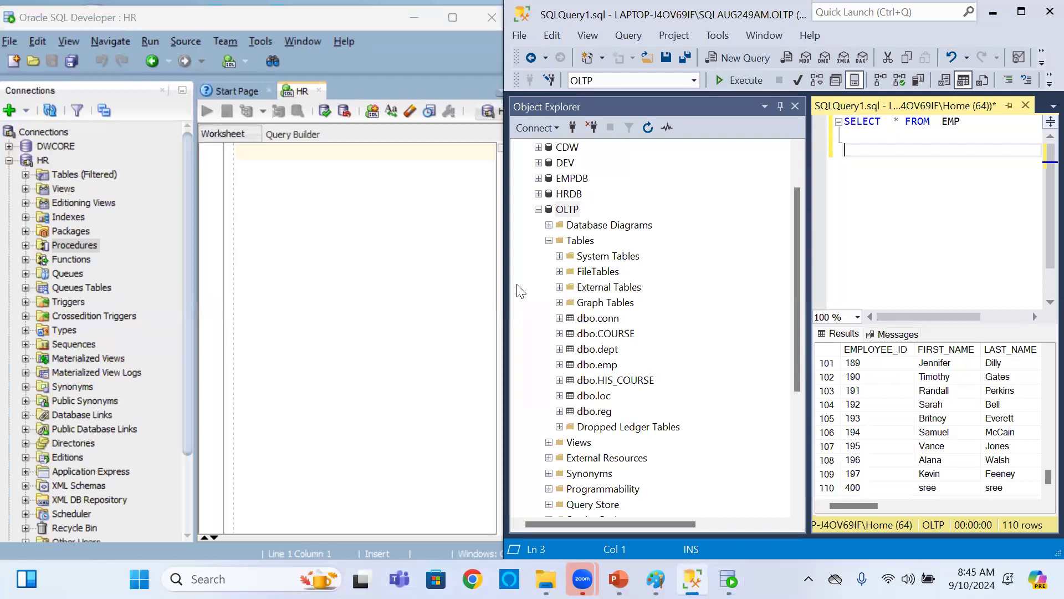
pyautogui.click(273, 172)
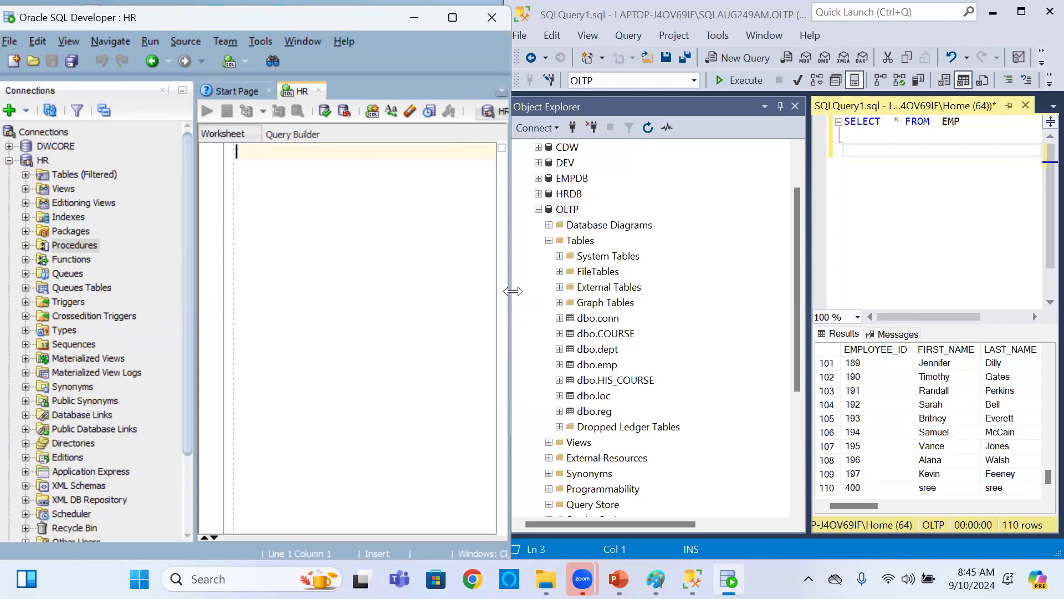
pyautogui.moveTo(512, 291); pyautogui.dragTo(508, 291)
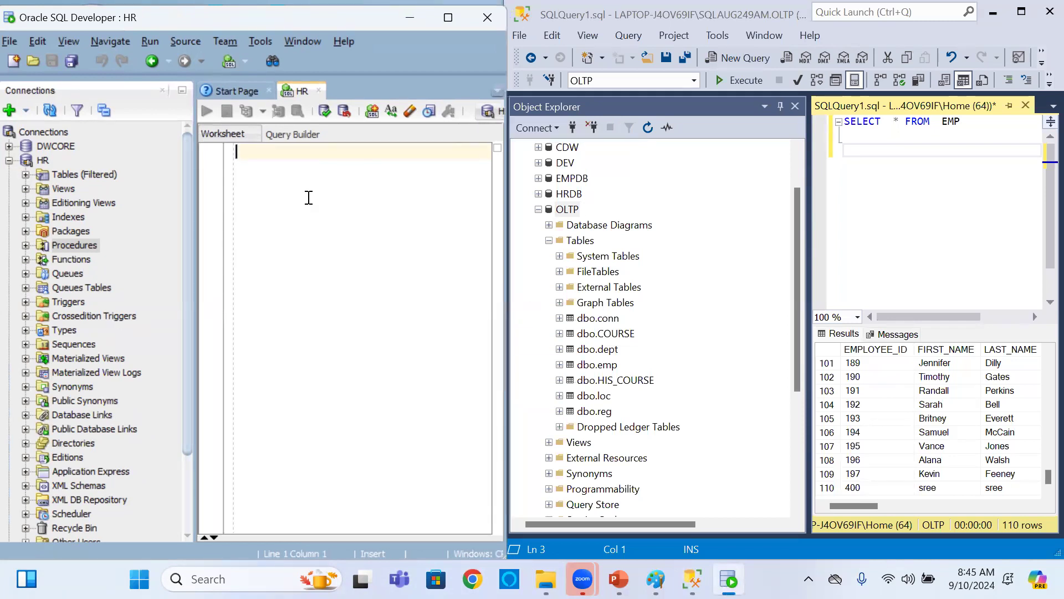
# - Expand the HR connection's tables, open the EMPLOYEES table for a look, and close it again
pyautogui.click(26, 174)
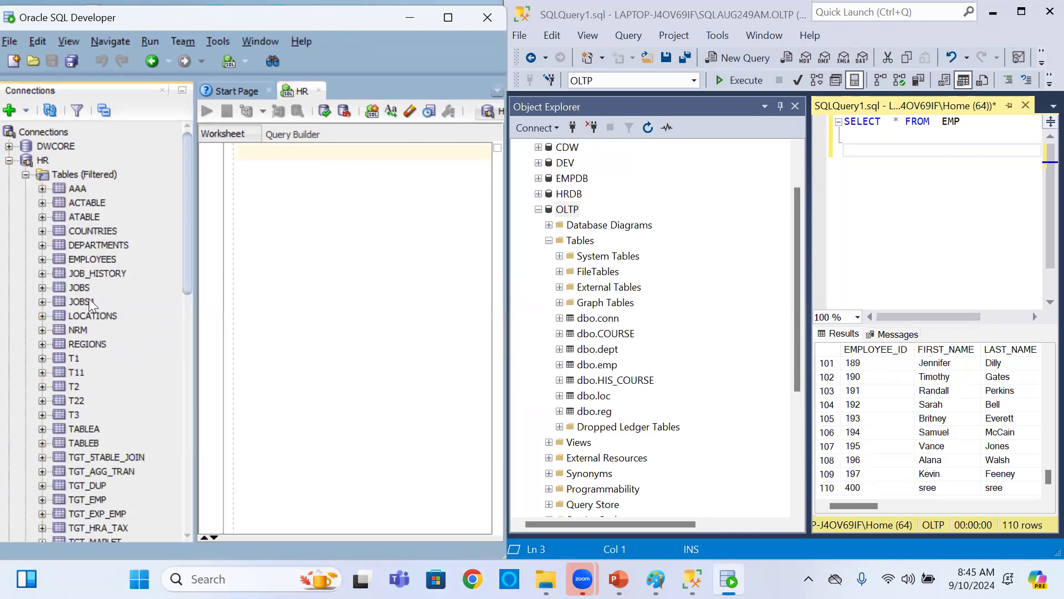
pyautogui.doubleClick(100, 261)
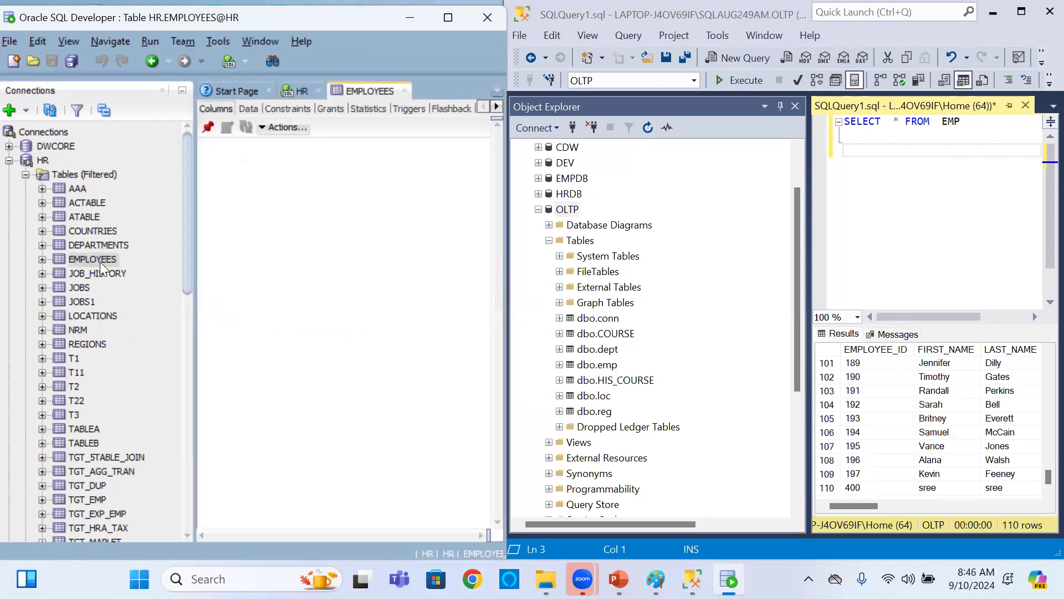
pyautogui.click(404, 91)
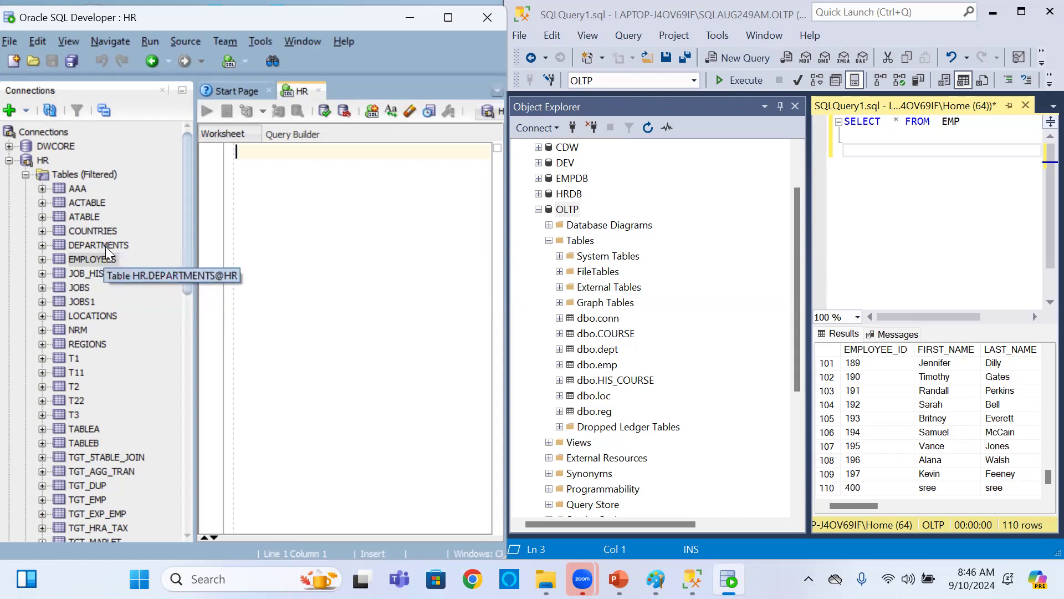
# - Write SELECT * FROM DEPARTMENTS in the HR worksheet and run the statement
pyautogui.write('SELECT * ')
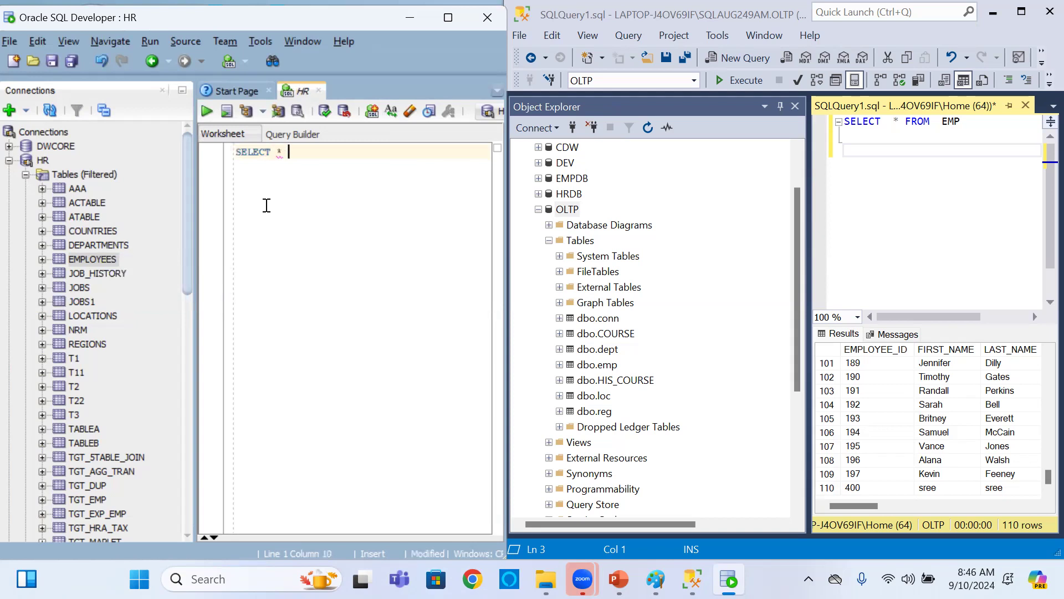
pyautogui.write('FROM  DEPARTMENTS')
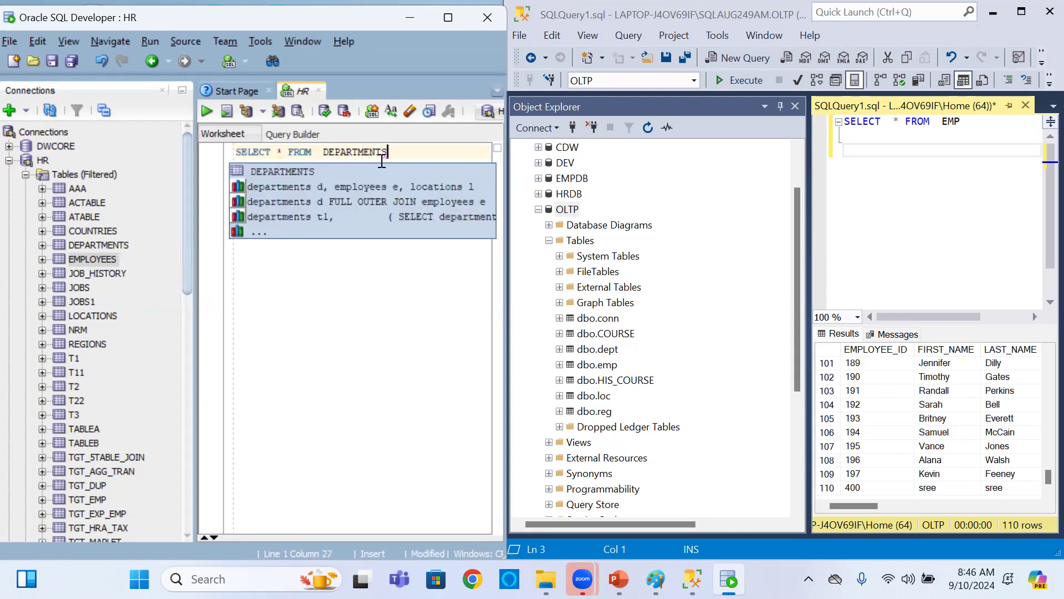
pyautogui.hotkey('shift', 'Home')
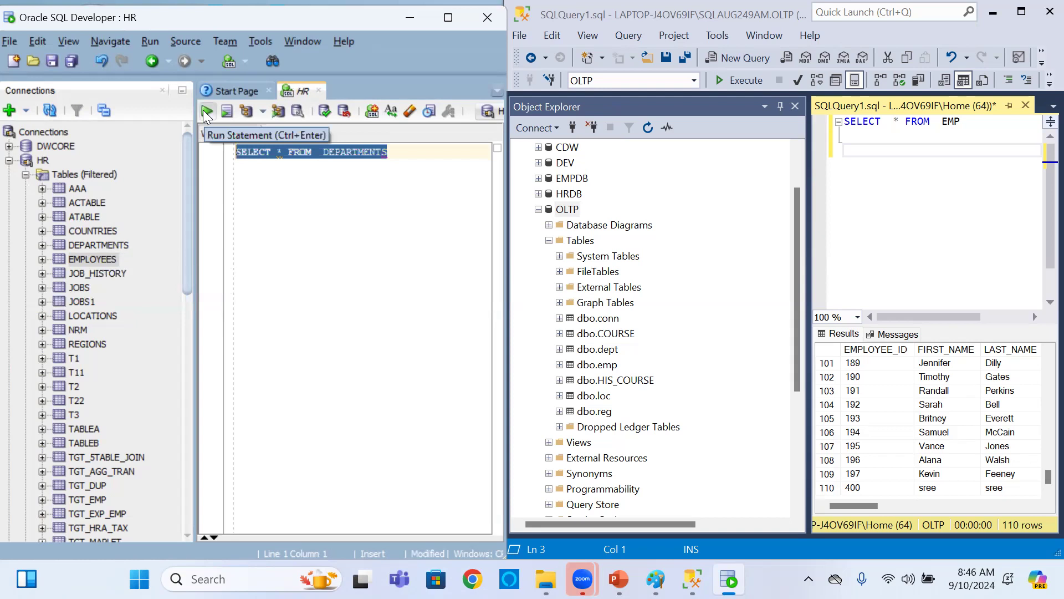
pyautogui.click(207, 113)
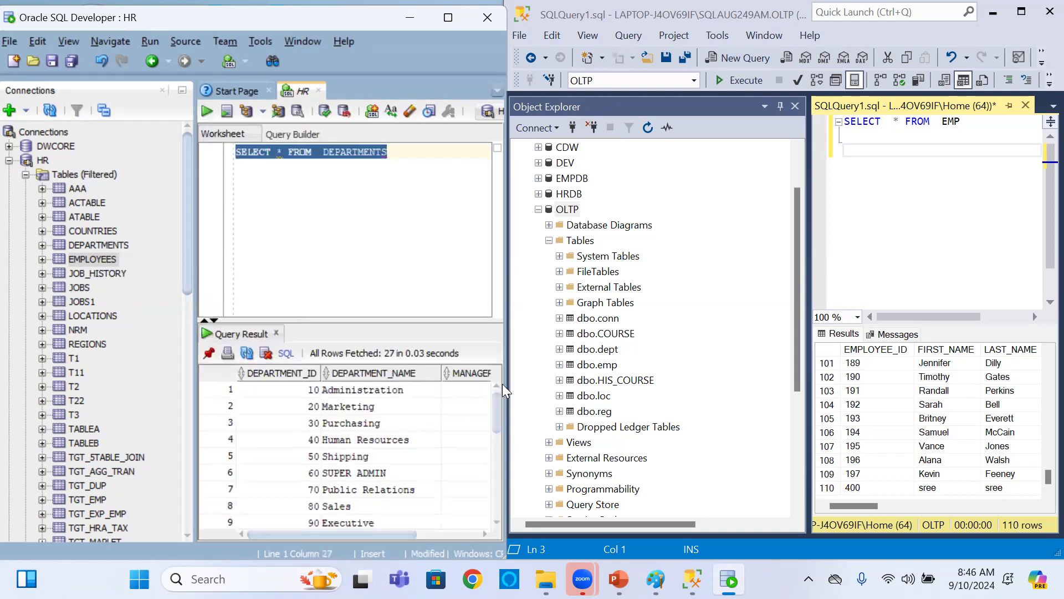
# - Widen SQL Developer briefly to review all DEPARTMENTS columns, and highlight SELECT * FROM in both the Oracle and SQL Server editors to compare the syntax
pyautogui.moveTo(504, 261); pyautogui.dragTo(721, 333)
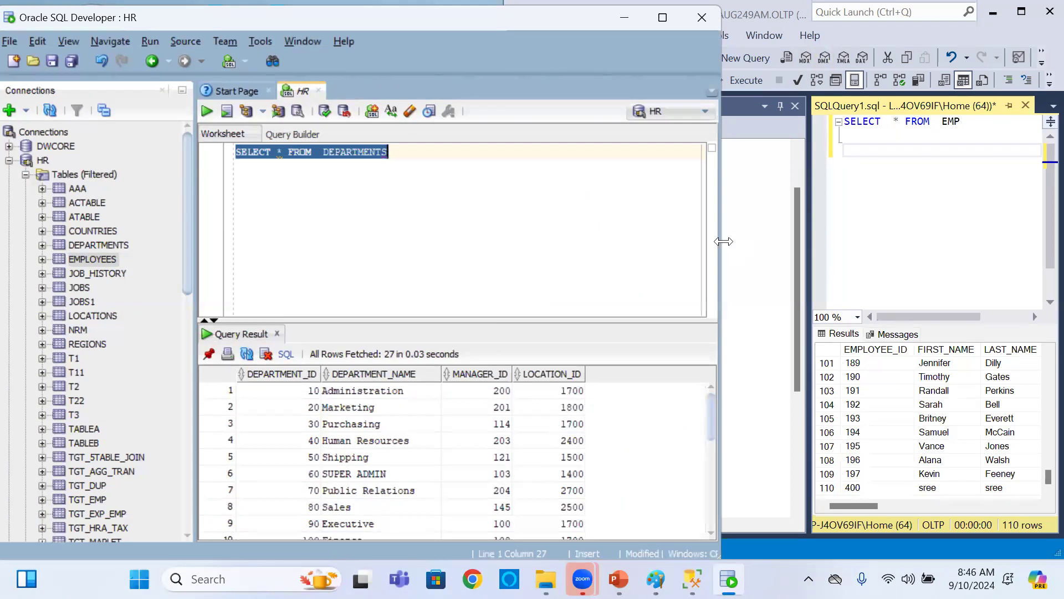
pyautogui.moveTo(723, 241); pyautogui.dragTo(509, 230)
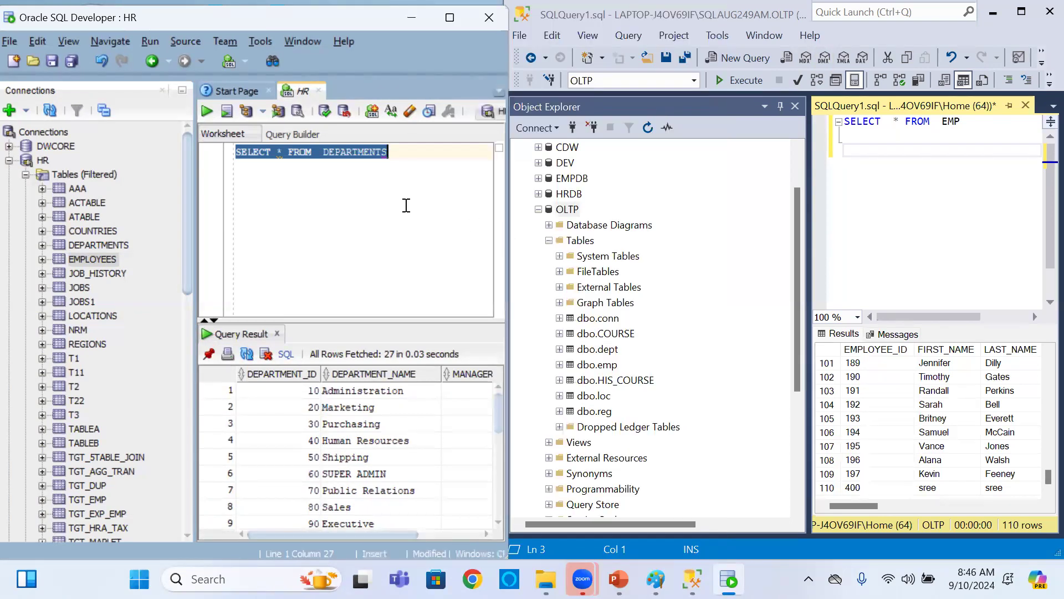
pyautogui.click(422, 158)
pyautogui.moveTo(317, 152); pyautogui.dragTo(236, 151)
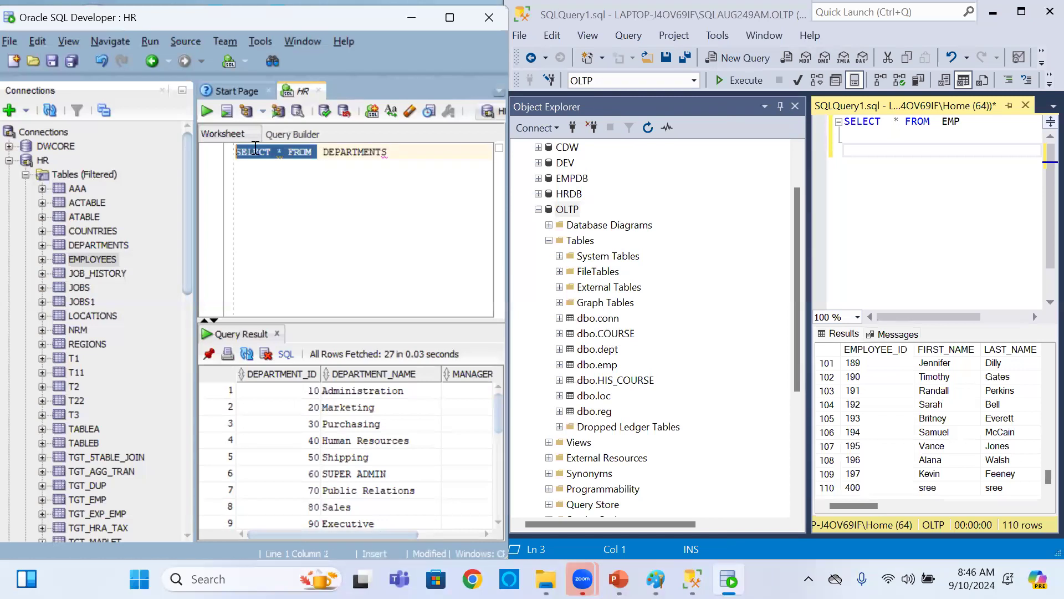
pyautogui.moveTo(930, 122); pyautogui.dragTo(812, 125)
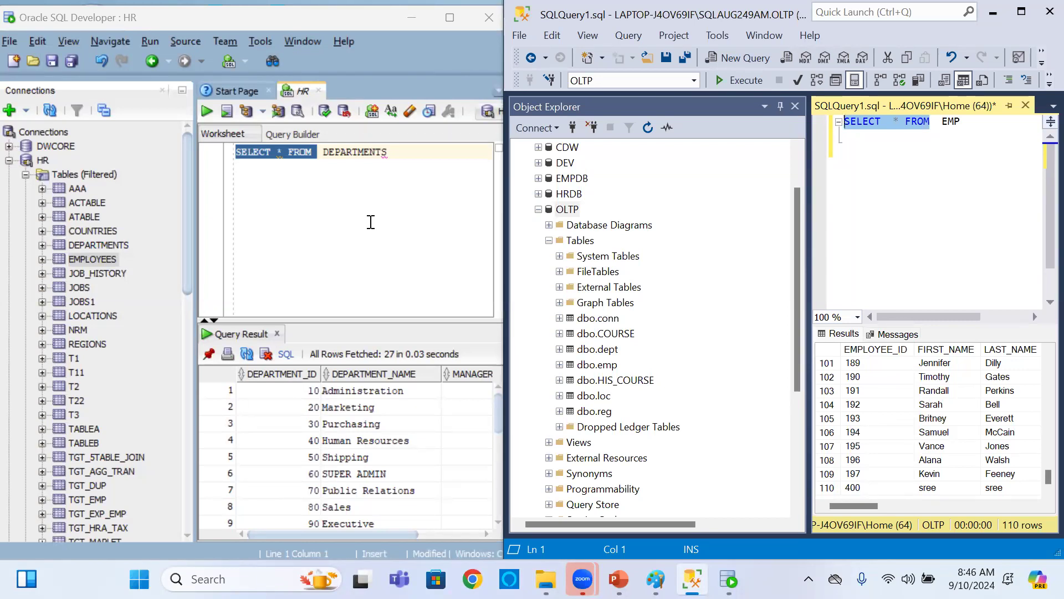
pyautogui.click(403, 153)
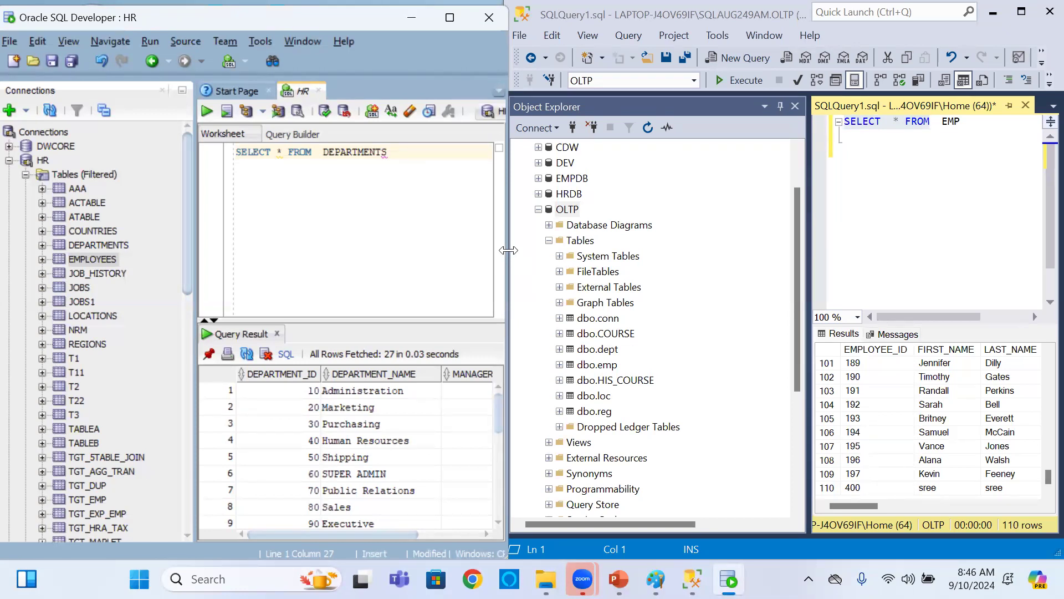
pyautogui.moveTo(509, 250); pyautogui.dragTo(505, 250)
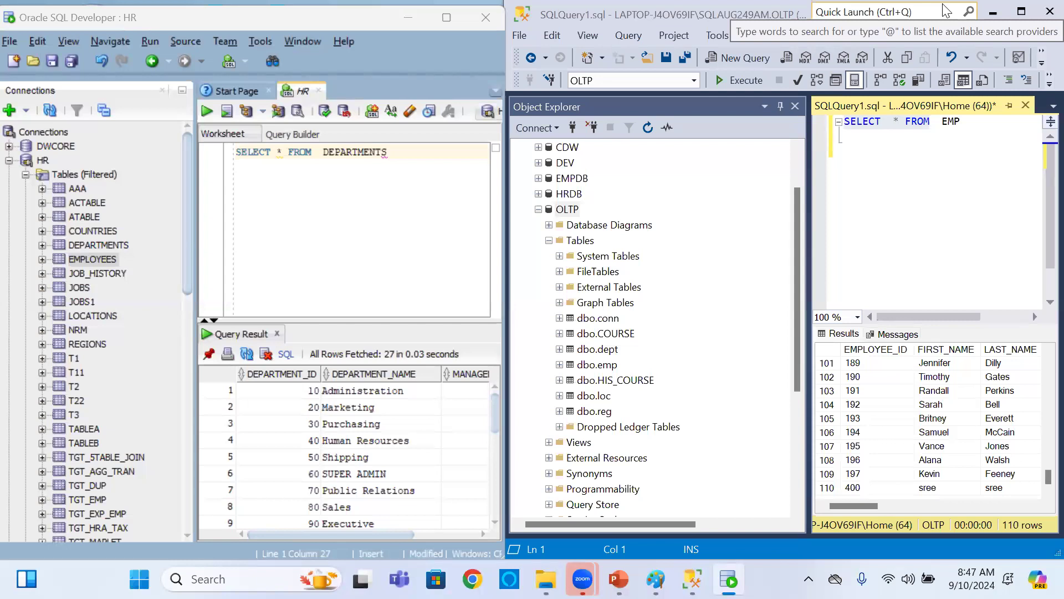
pyautogui.click(936, 122)
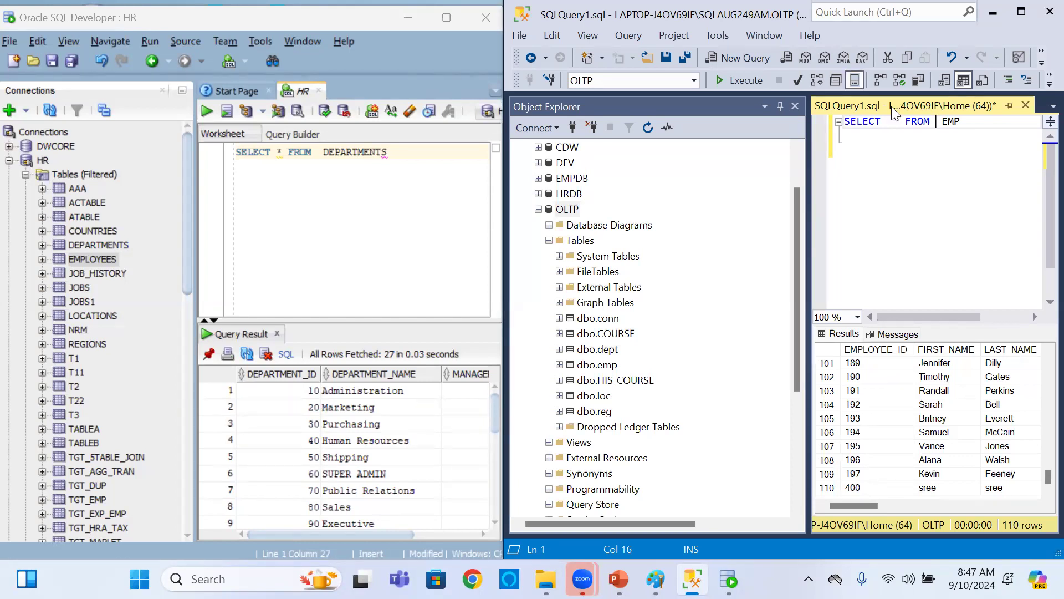
pyautogui.click(902, 183)
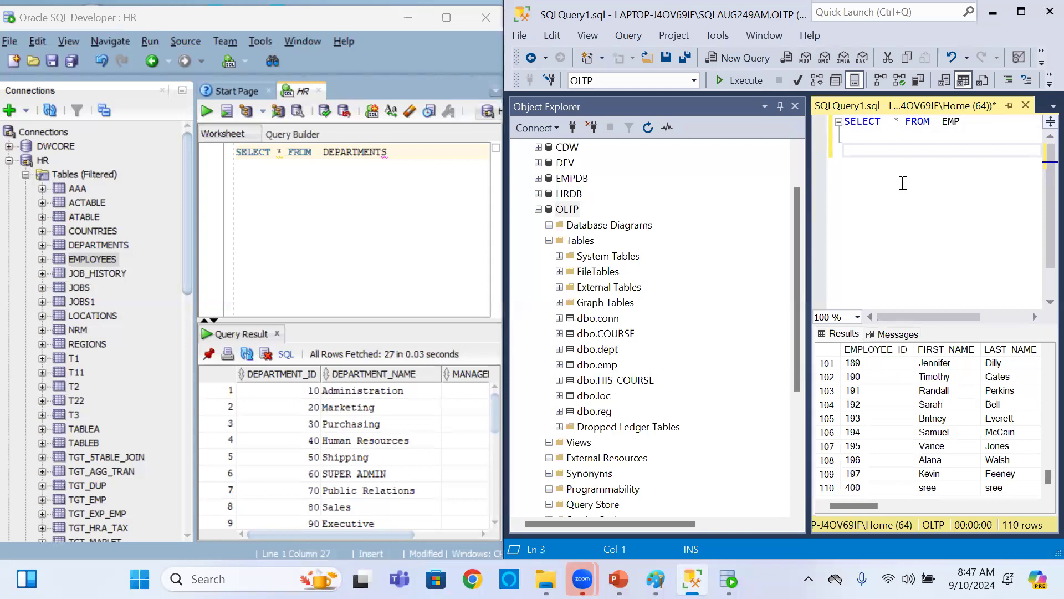
pyautogui.click(404, 157)
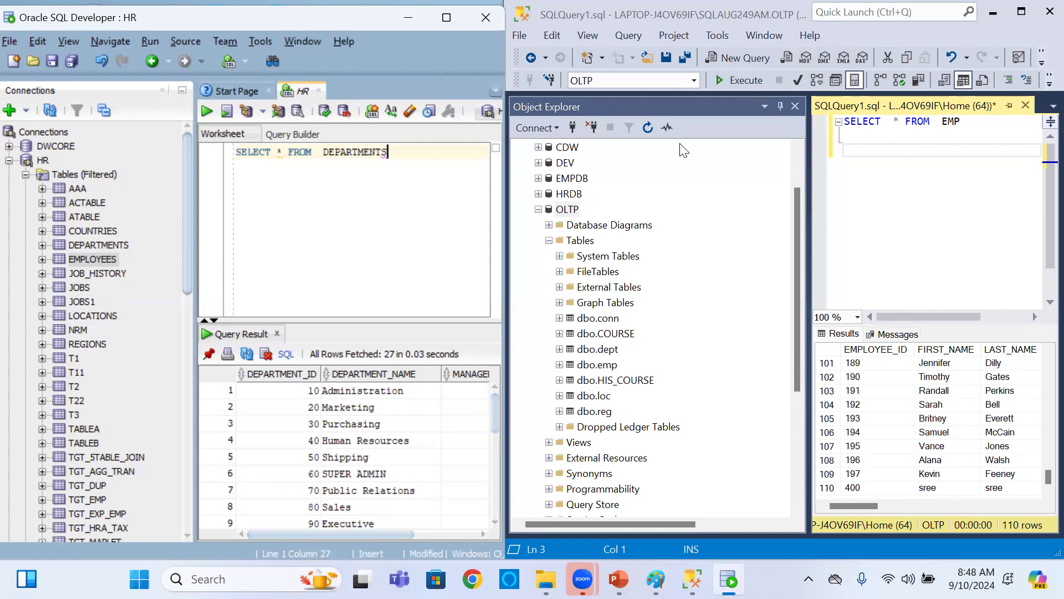
# - Start a CREATE TABLE ORDERS statement with an opening parenthesis below the EMP query in the SQL Server query editor
pyautogui.click(890, 163)
pyautogui.write('CREATE TABLE')
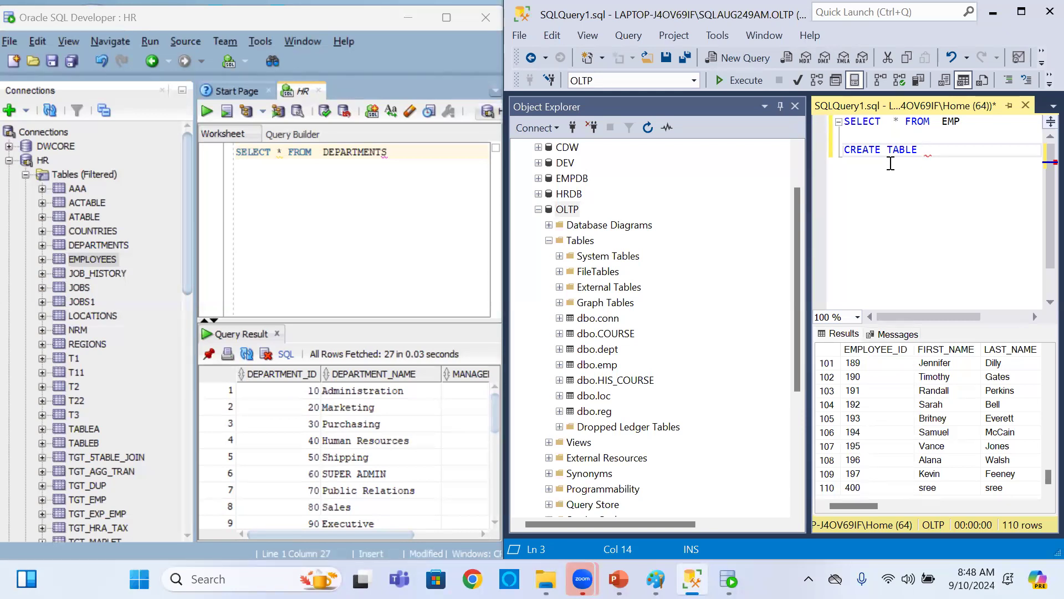
pyautogui.write('ORDERS')
pyautogui.press('Return')
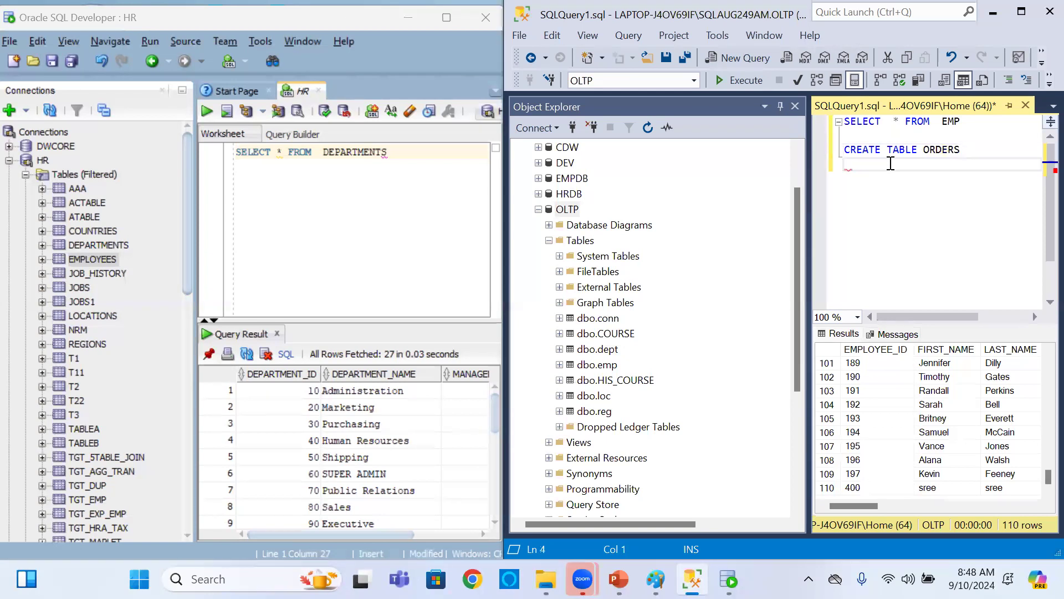
pyautogui.write('(')
pyautogui.press('Return')
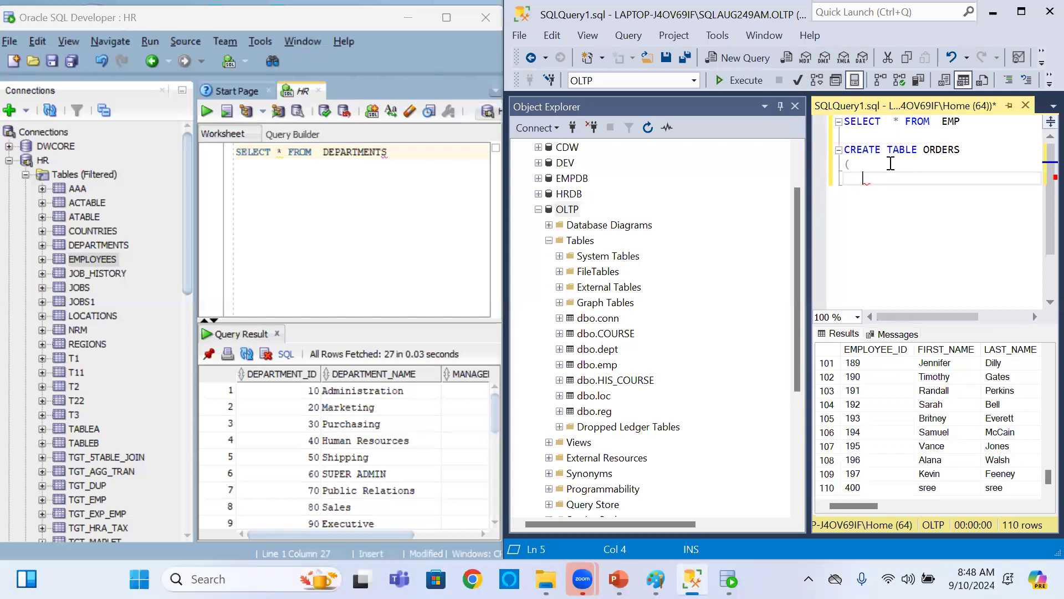
# - Define the ORDERS columns OID INT, OLOC VARCHAR(30) and QTY INT, and close the column list
pyautogui.write('OID  INT,')
pyautogui.press('Return')
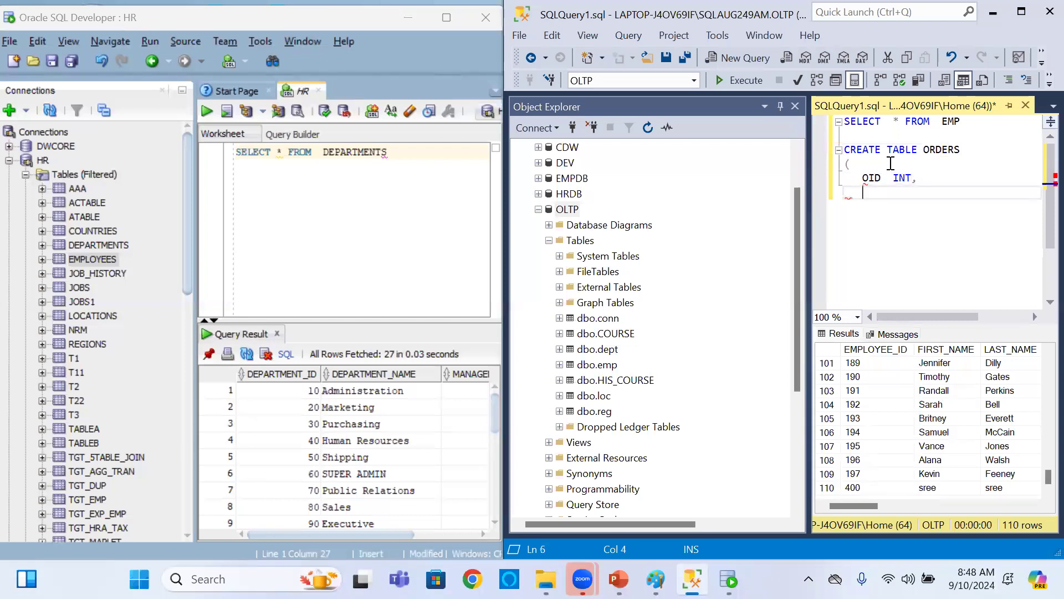
pyautogui.write('OLOC VARCHAR(30')
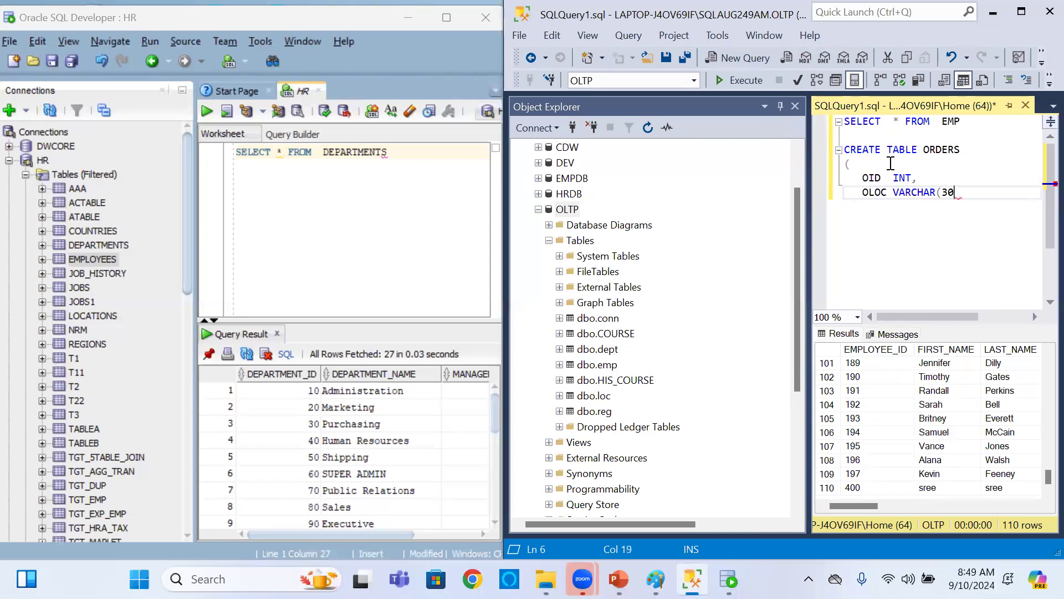
pyautogui.write('),')
pyautogui.press('Return')
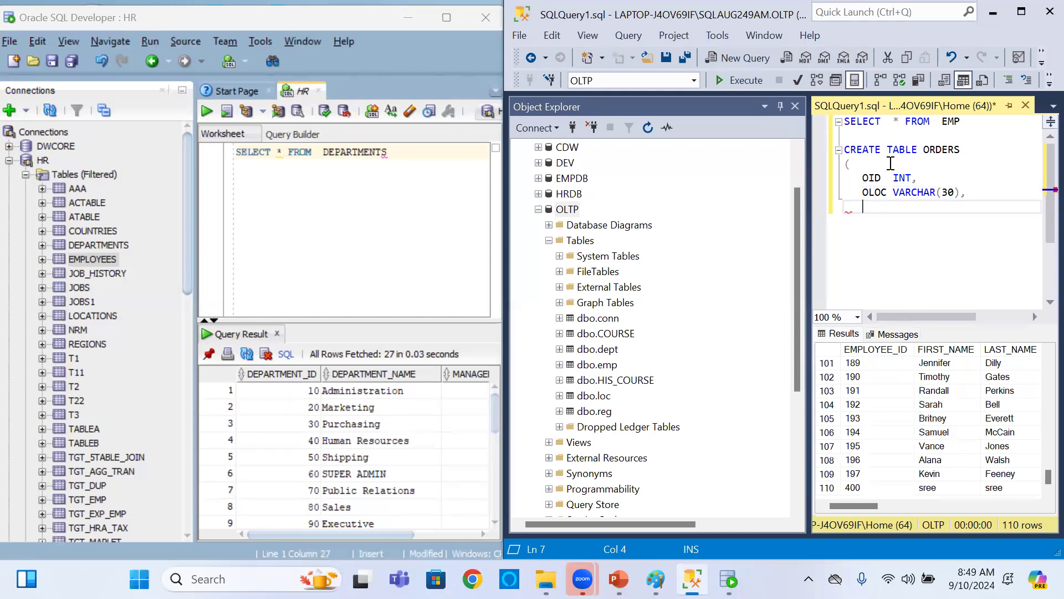
pyautogui.write('QTY  INT')
pyautogui.press('Return')
pyautogui.write(')')
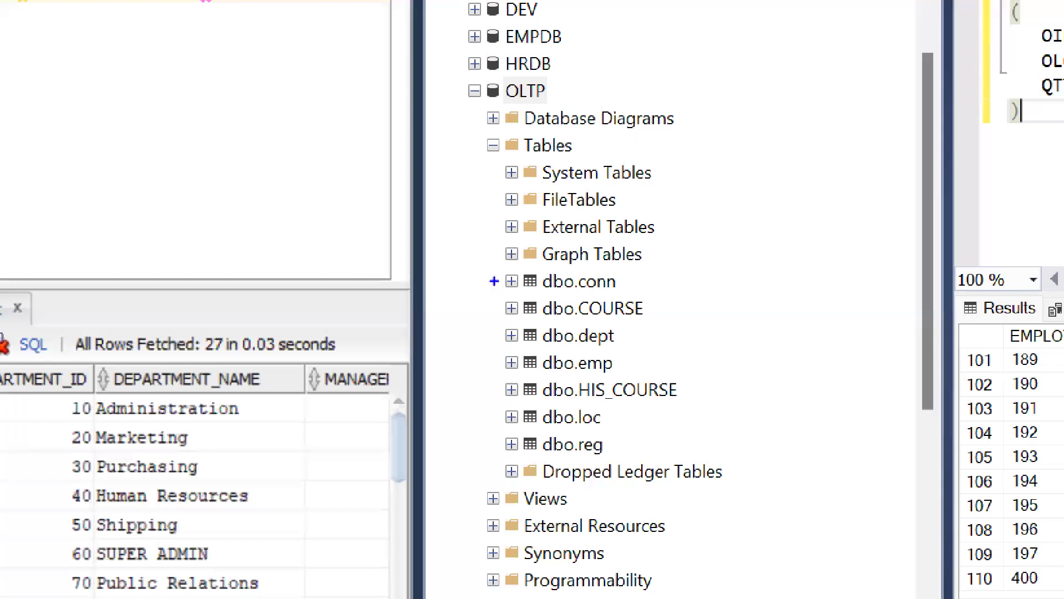
# - Select the whole CREATE TABLE ORDERS statement in the SQL Server editor and copy it
pyautogui.moveTo(551, 312)
pyautogui.mouseDown()
pyautogui.moveTo(562, 361)
pyautogui.moveTo(534, 454)
pyautogui.moveTo(693, 458)
pyautogui.mouseUp()
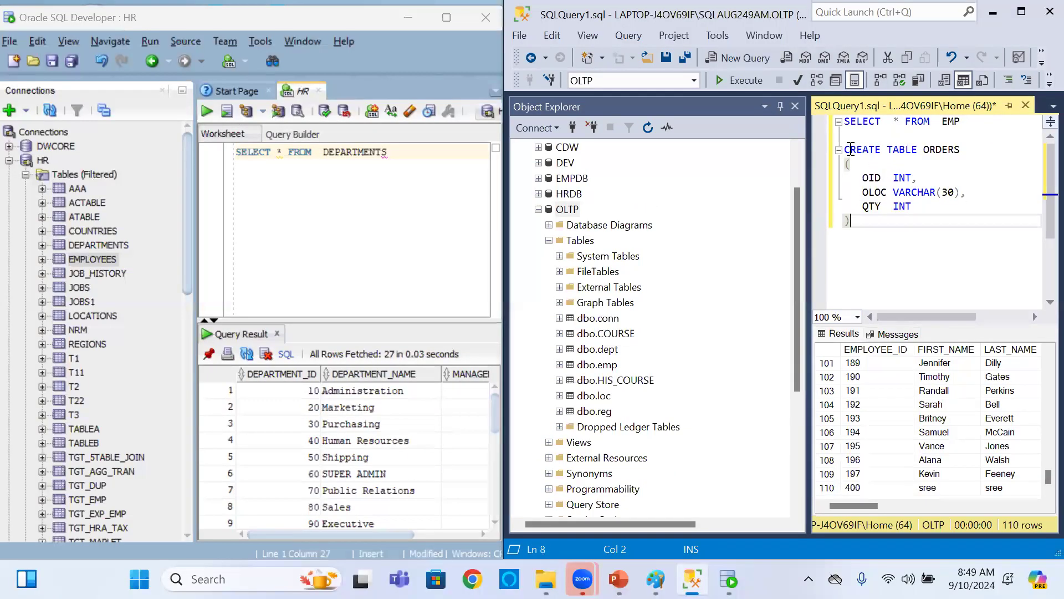
pyautogui.moveTo(845, 149); pyautogui.dragTo(872, 223)
pyautogui.hotkey('ctrl', 'c')
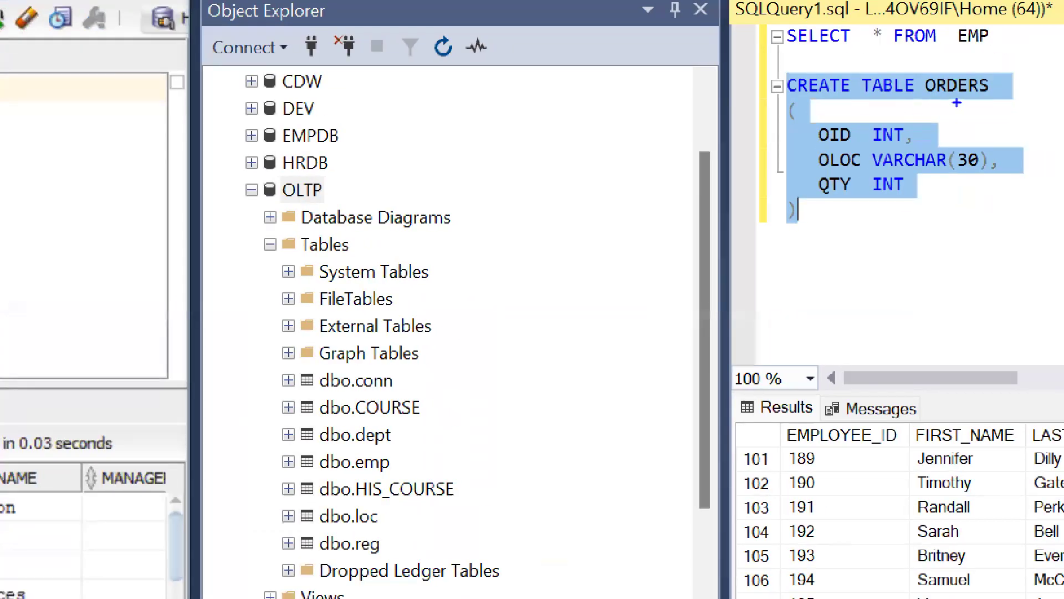
pyautogui.moveTo(932, 101); pyautogui.dragTo(991, 101)
pyautogui.moveTo(792, 244)
pyautogui.mouseDown()
pyautogui.moveTo(818, 334)
pyautogui.moveTo(1063, 348)
pyautogui.mouseUp()
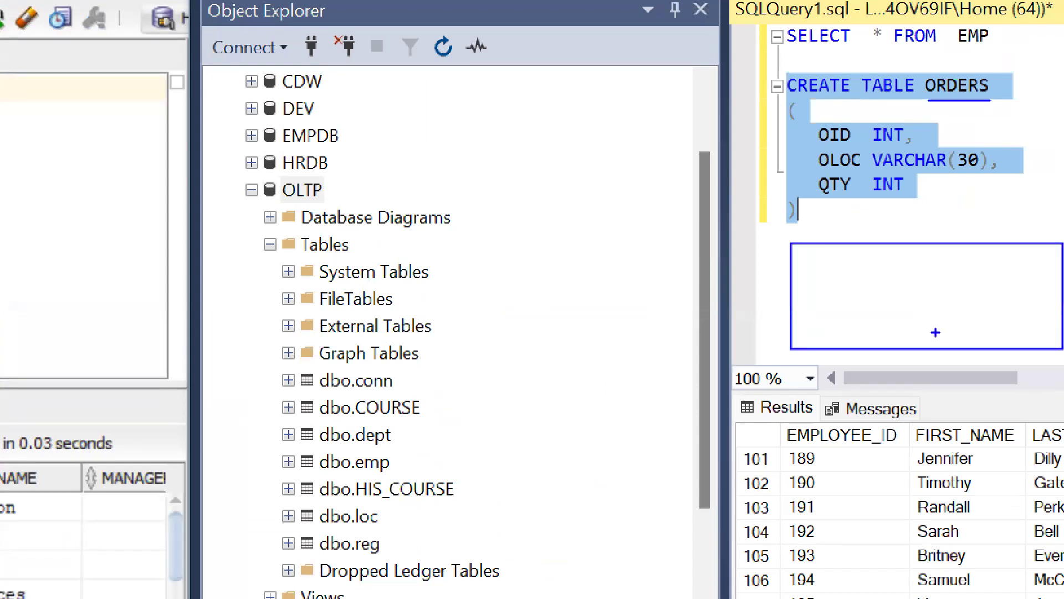
pyautogui.moveTo(796, 265); pyautogui.dragTo(1061, 264)
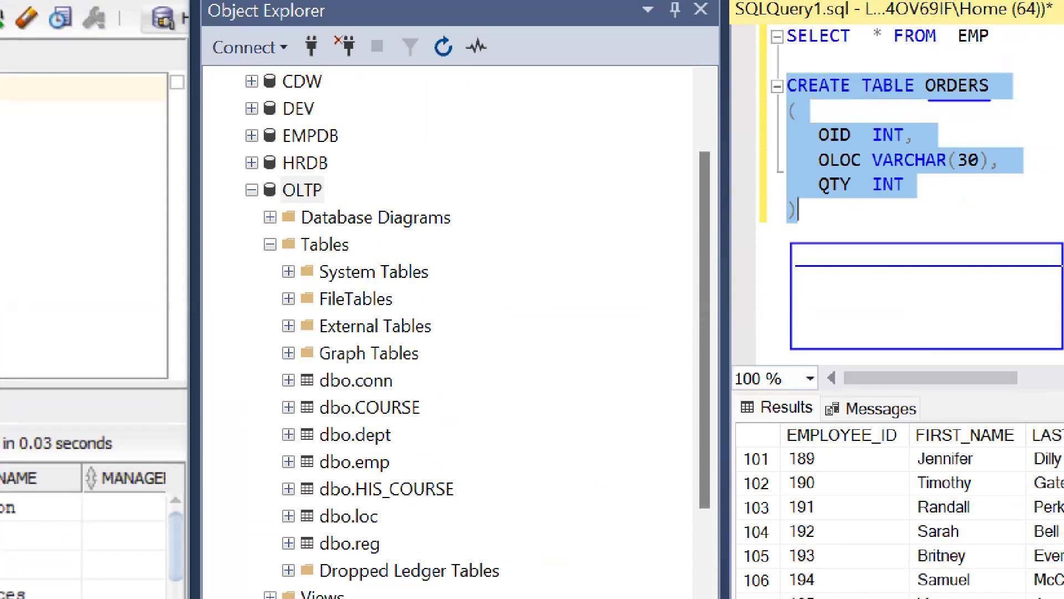
pyautogui.moveTo(873, 239); pyautogui.dragTo(878, 350)
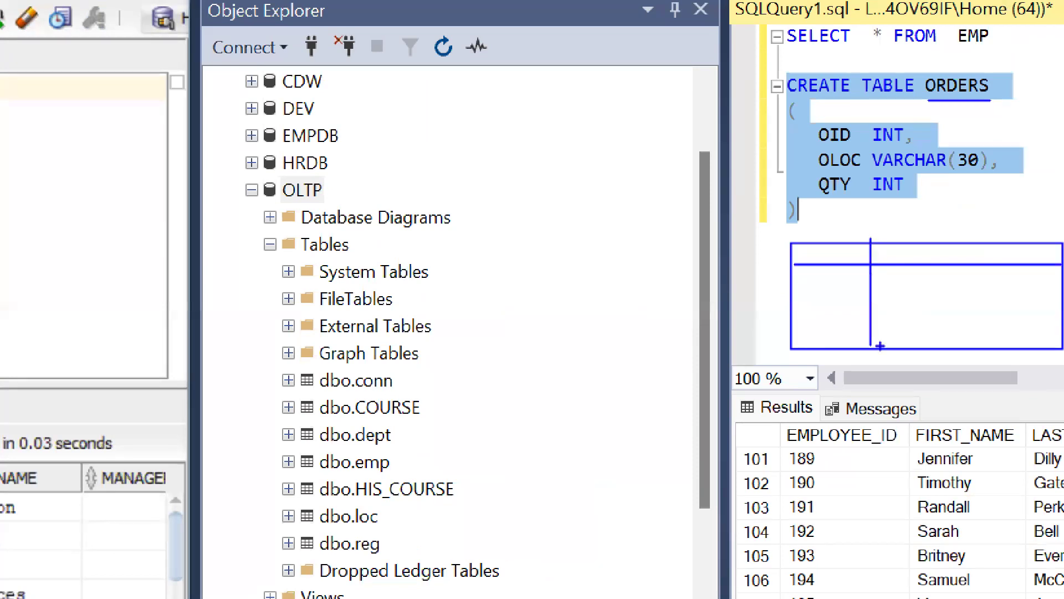
pyautogui.moveTo(978, 240)
pyautogui.mouseDown()
pyautogui.moveTo(990, 360)
pyautogui.moveTo(977, 349)
pyautogui.mouseUp()
pyautogui.moveTo(982, 70)
pyautogui.mouseDown()
pyautogui.moveTo(1041, 72)
pyautogui.moveTo(995, 231)
pyautogui.moveTo(988, 200)
pyautogui.moveTo(1035, 208)
pyautogui.mouseUp()
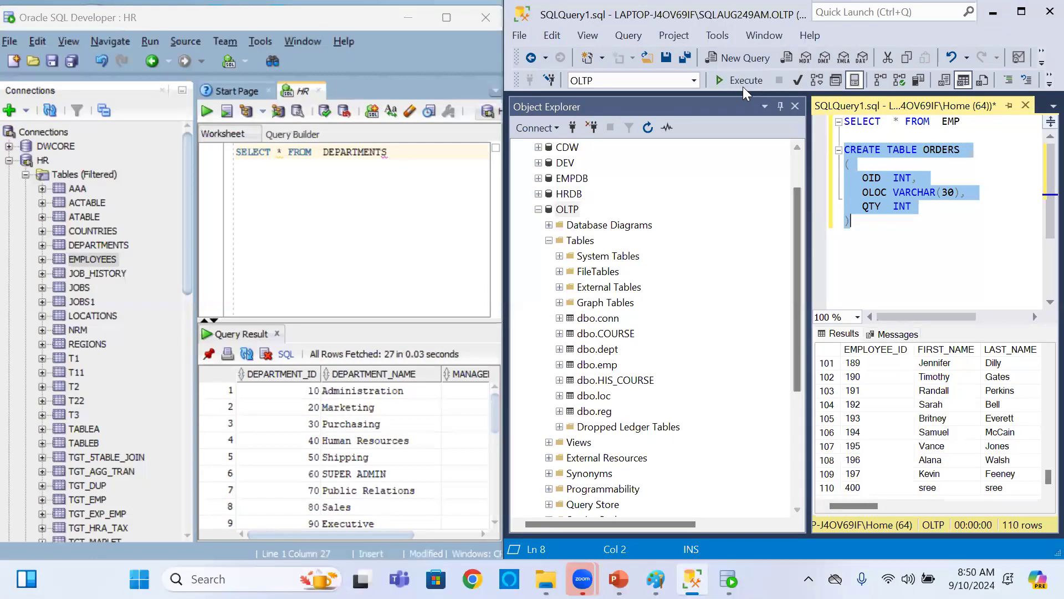
# - Run the selected CREATE TABLE ORDERS statement on the OLTP database and refresh its Tables folder
pyautogui.click(759, 78)
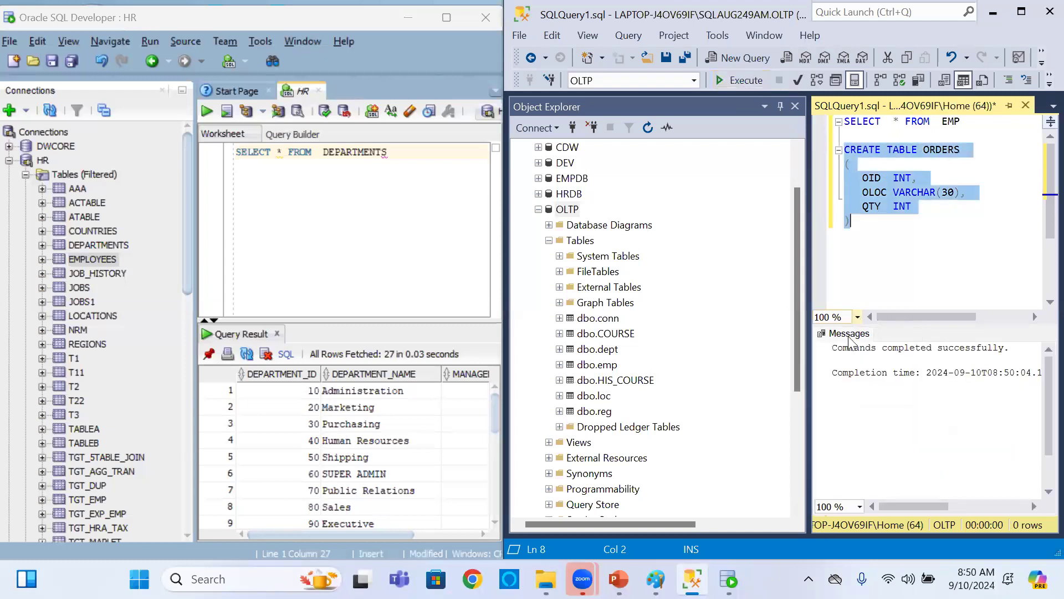
pyautogui.moveTo(832, 348); pyautogui.dragTo(1018, 367)
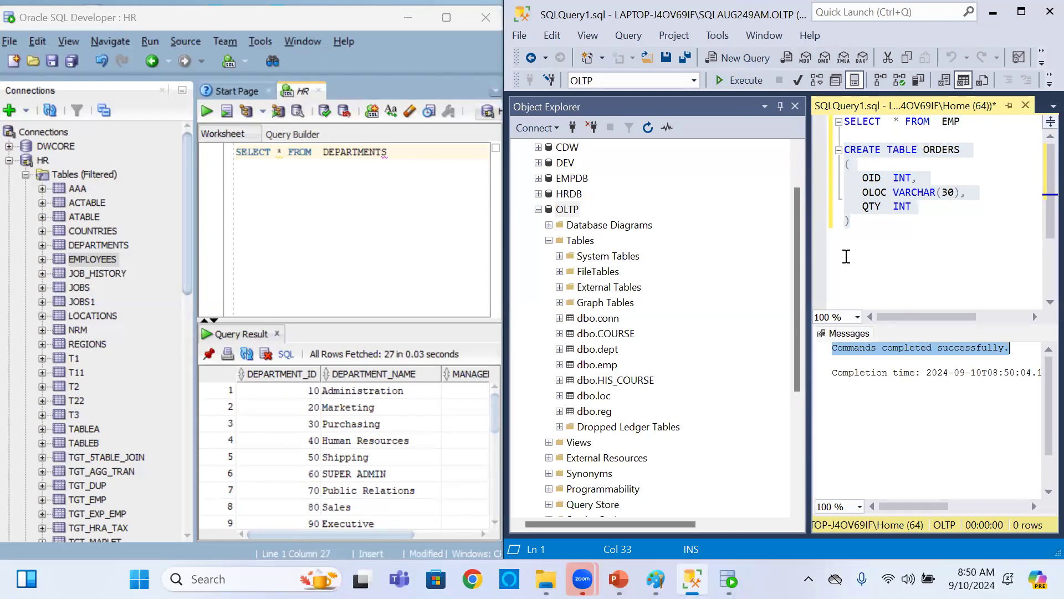
pyautogui.rightClick(585, 240)
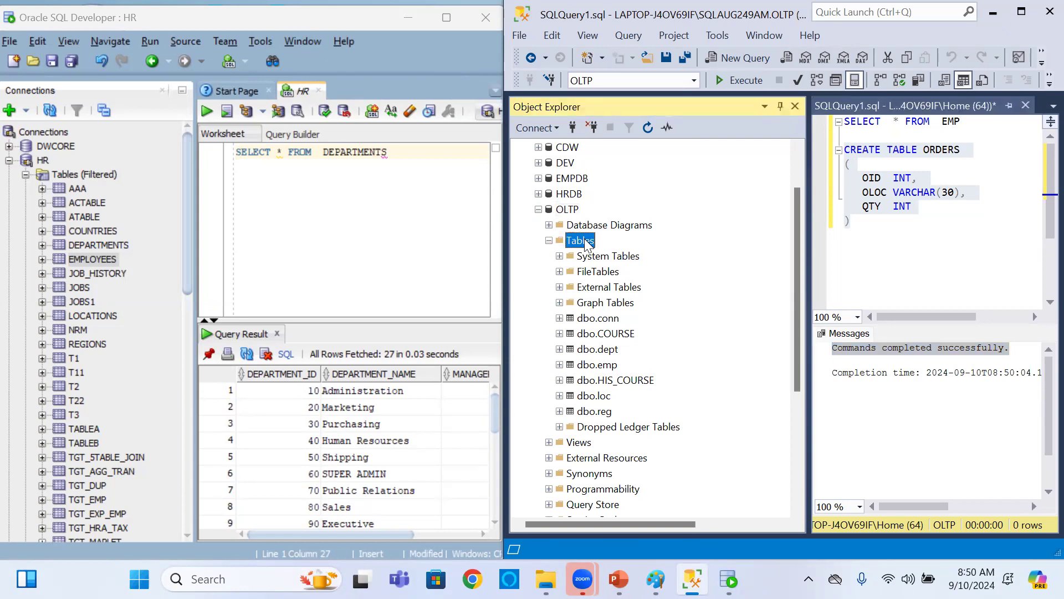
pyautogui.click(640, 328)
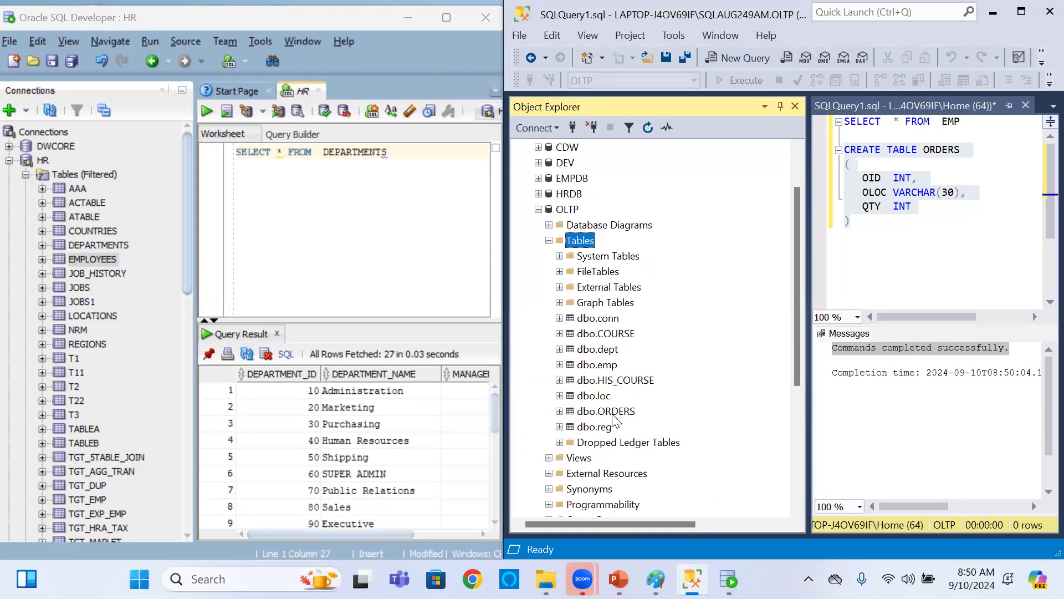
# - Expand dbo.ORDERS and its Columns folder in OLTP and review the column names and data types
pyautogui.click(613, 413)
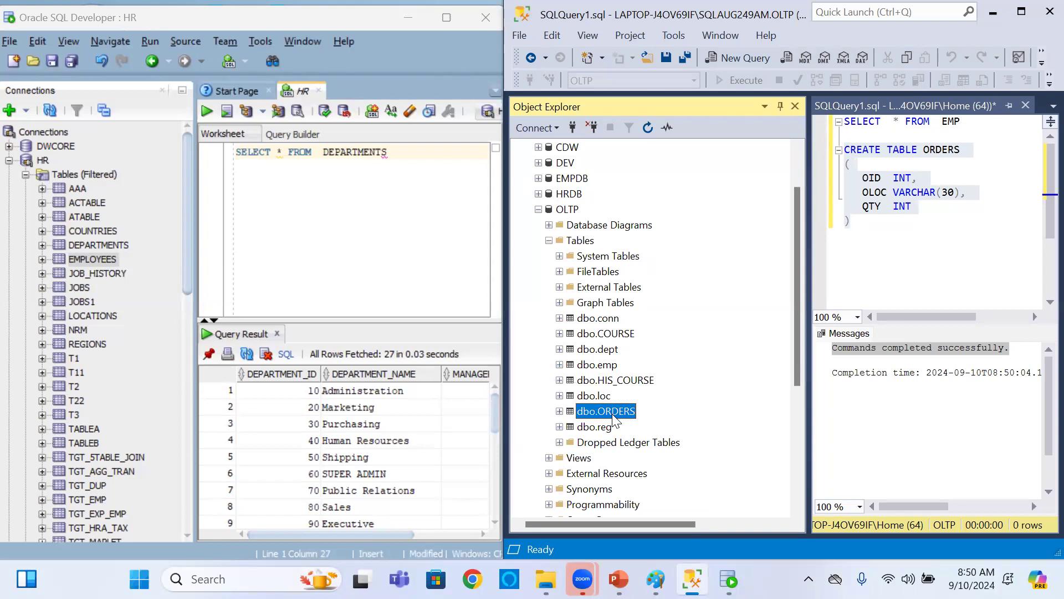
pyautogui.click(560, 412)
pyautogui.scroll(-4, 798, 242)
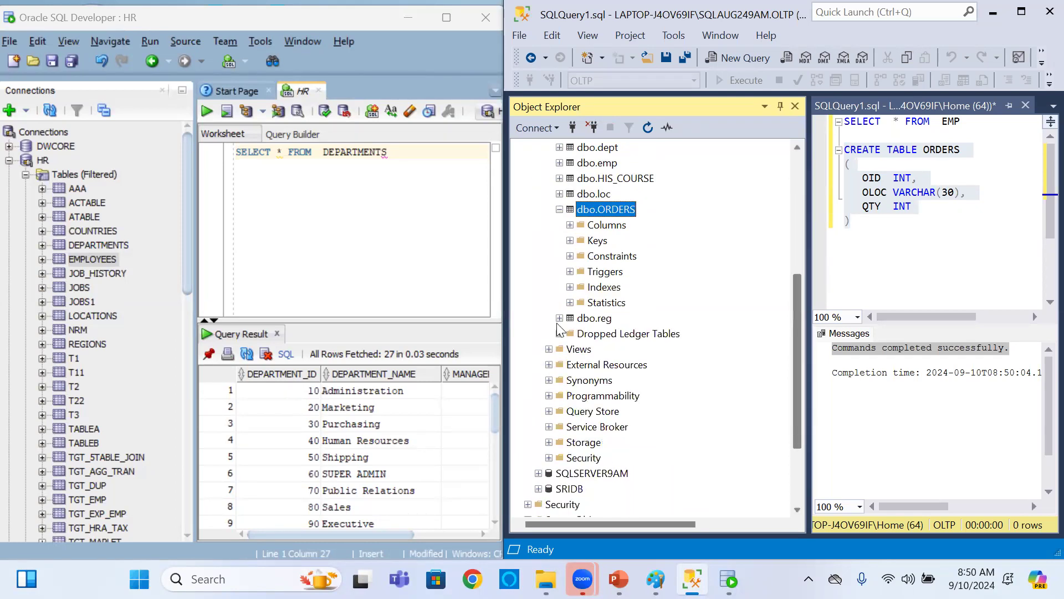
pyautogui.click(570, 225)
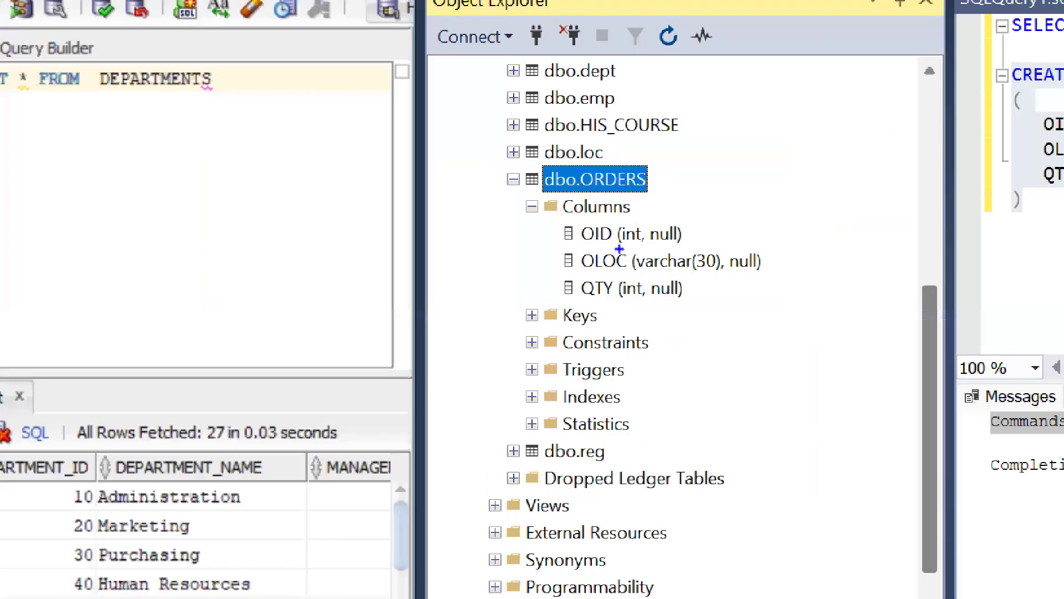
pyautogui.moveTo(601, 240); pyautogui.dragTo(632, 194)
pyautogui.moveTo(622, 261); pyautogui.dragTo(655, 219)
pyautogui.moveTo(597, 285); pyautogui.dragTo(617, 292)
pyautogui.moveTo(715, 219)
pyautogui.mouseDown()
pyautogui.moveTo(519, 280)
pyautogui.moveTo(668, 206)
pyautogui.moveTo(646, 213)
pyautogui.mouseUp()
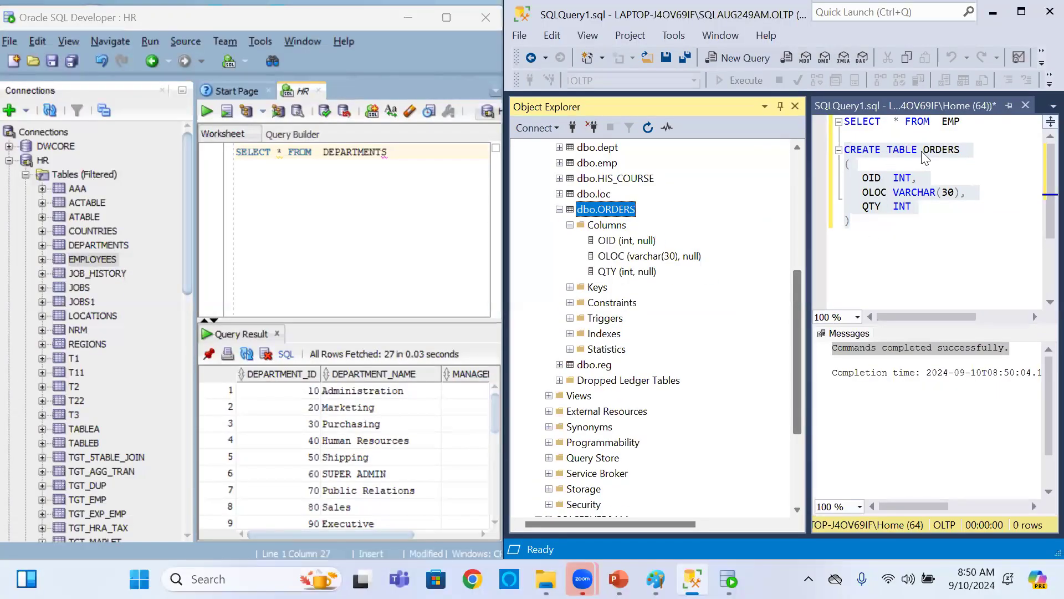
# - Switch to SQL Developer and paste the CREATE TABLE ORDERS statement below the DEPARTMENTS query in the HR worksheet, separated by a blank line
pyautogui.moveTo(923, 152); pyautogui.dragTo(966, 151)
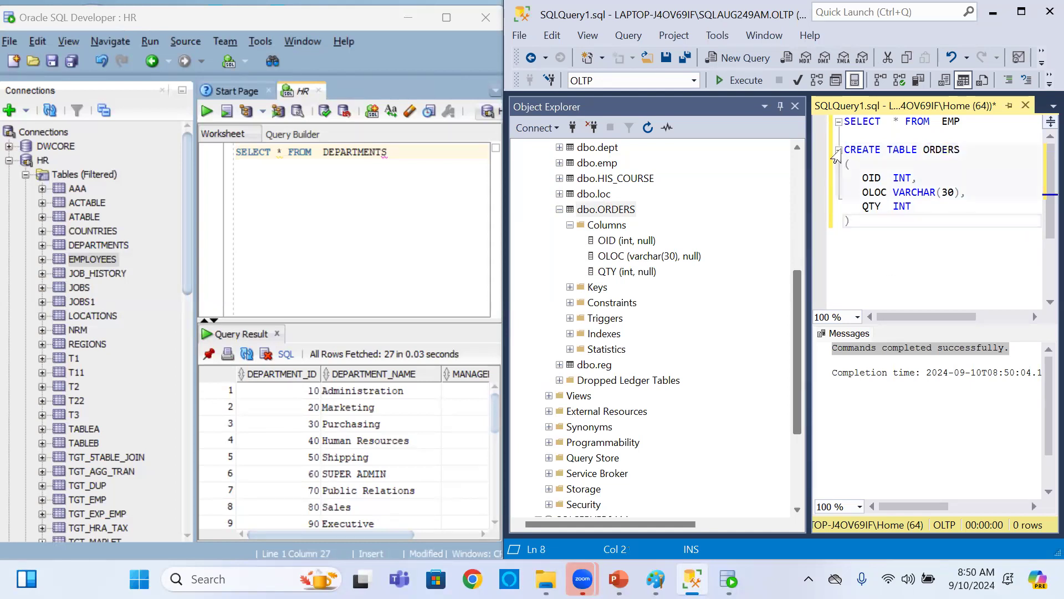
pyautogui.moveTo(843, 149); pyautogui.dragTo(855, 224)
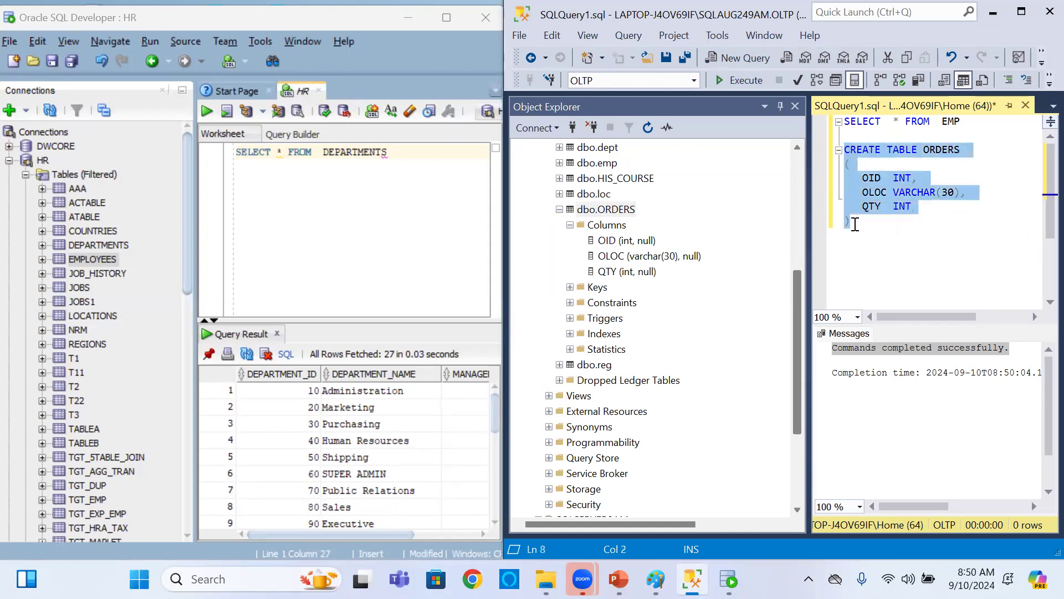
pyautogui.click(368, 214)
pyautogui.press('Return')
pyautogui.press('Return')
pyautogui.hotkey('ctrl', 'v')
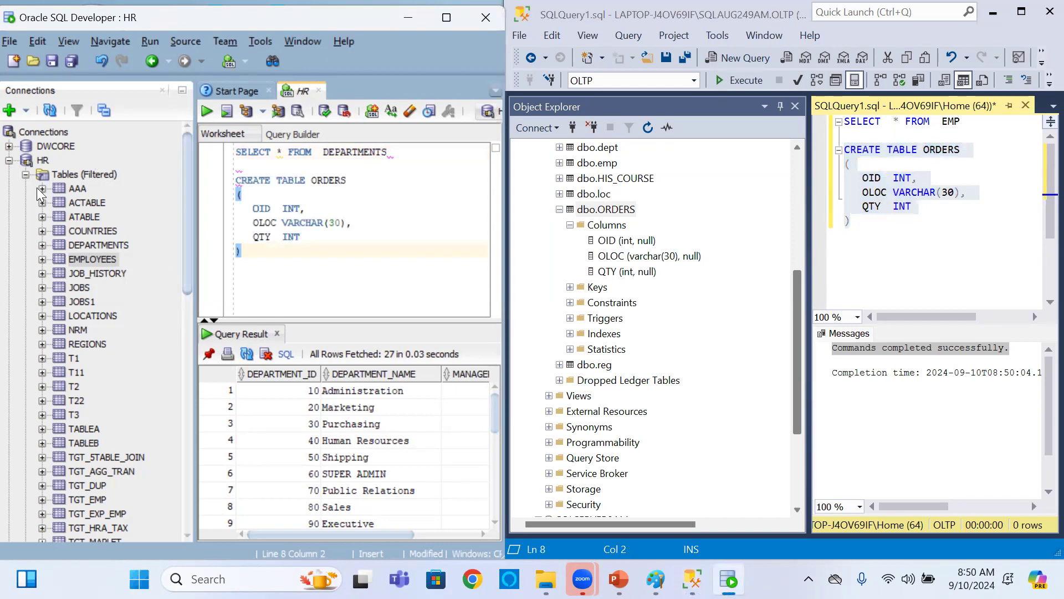
# - Check the existing HR tables, run only the CREATE TABLE ORDERS statement in the HR worksheet, and review the script output
pyautogui.scroll(-6, 192, 255)
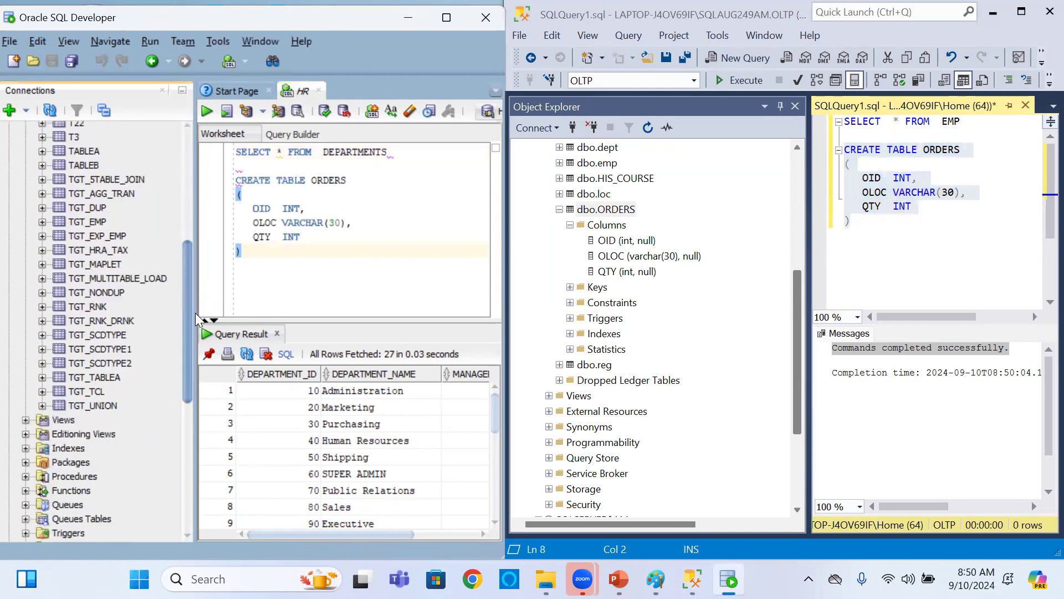
pyautogui.scroll(7, 195, 286)
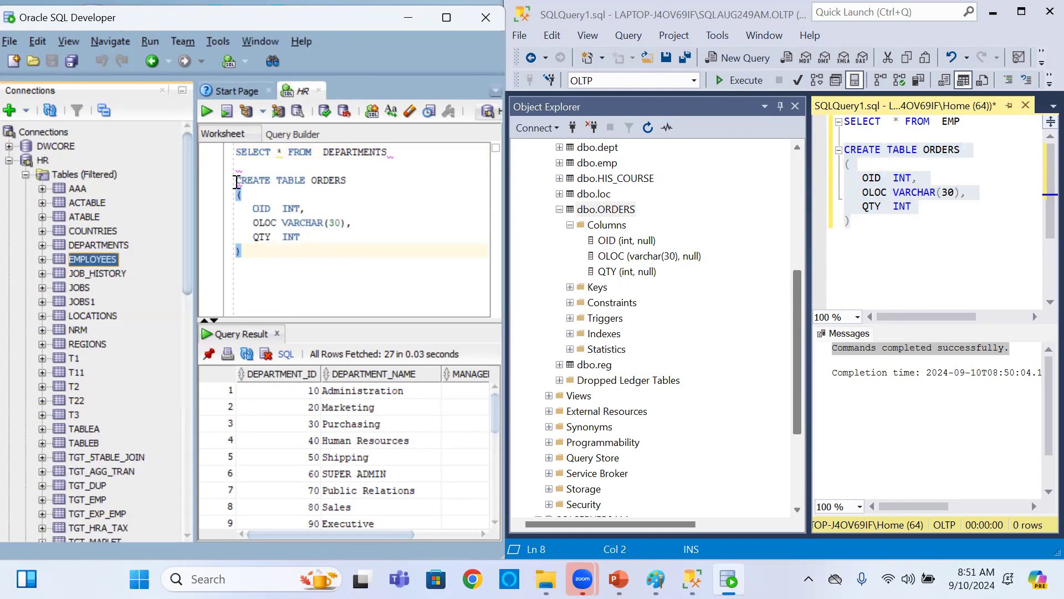
pyautogui.moveTo(238, 180); pyautogui.dragTo(242, 253)
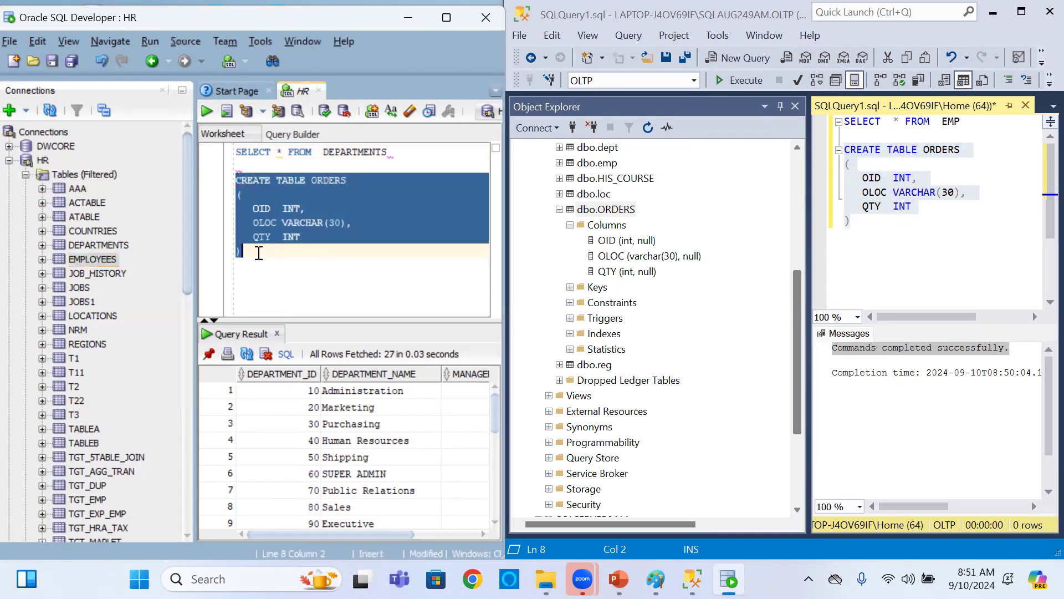
pyautogui.click(207, 112)
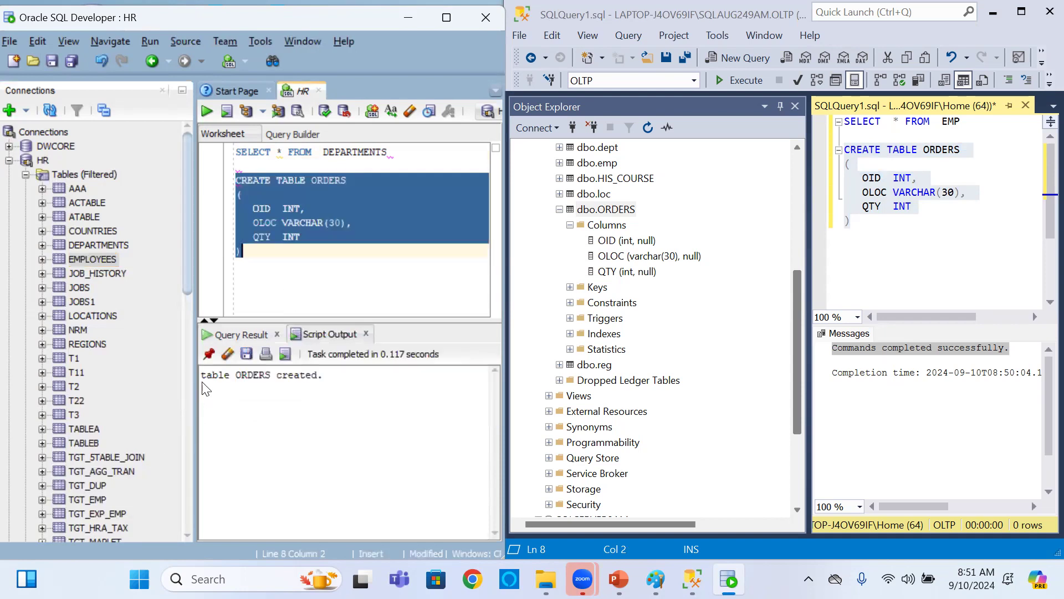
pyautogui.moveTo(201, 375); pyautogui.dragTo(326, 378)
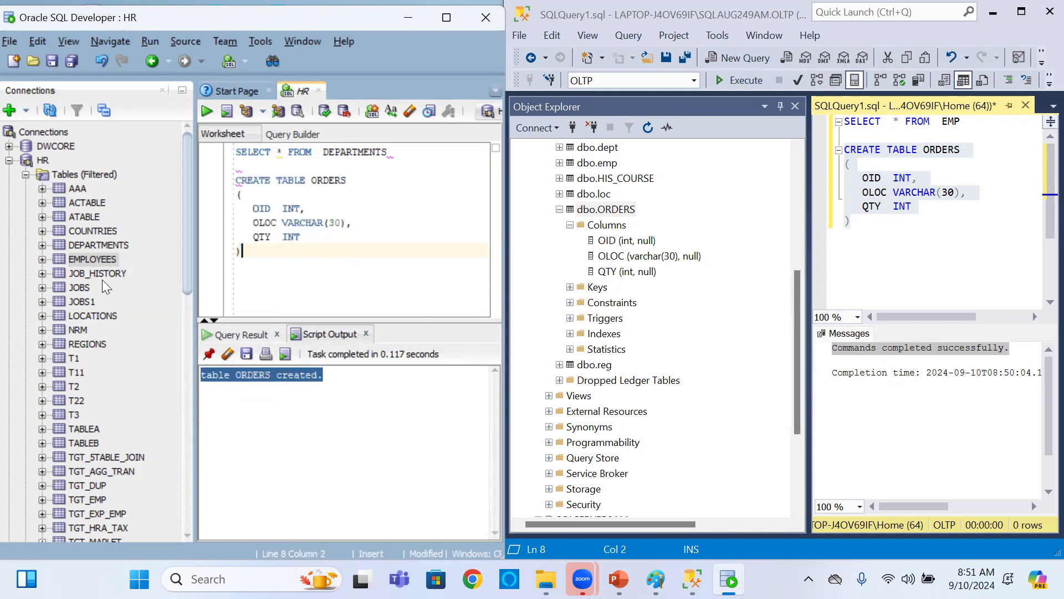
# - Refresh the HR connection's table list and locate the ORDERS table in it
pyautogui.rightClick(48, 161)
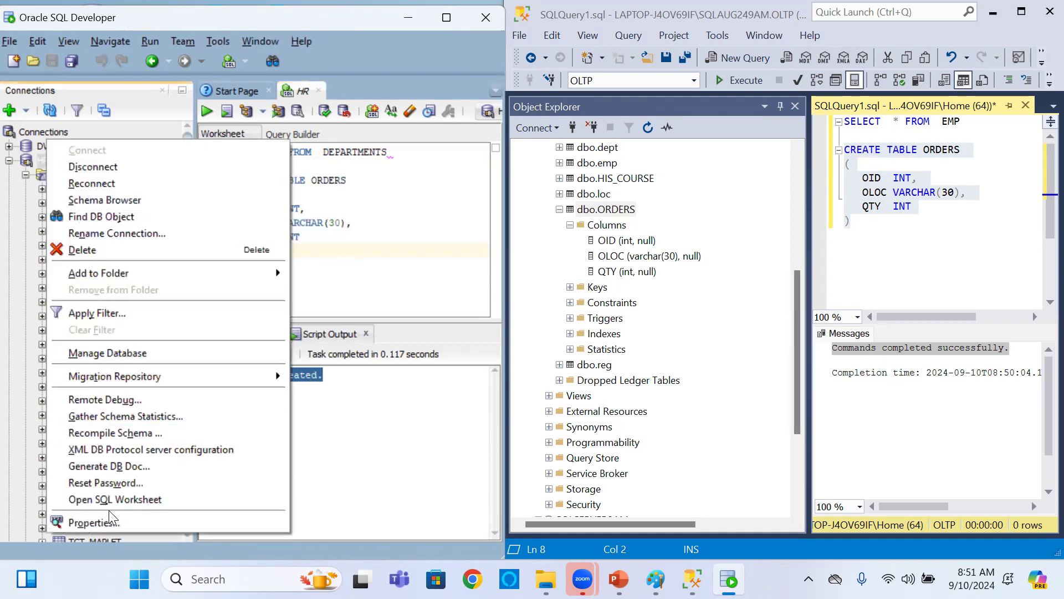
pyautogui.press('Escape')
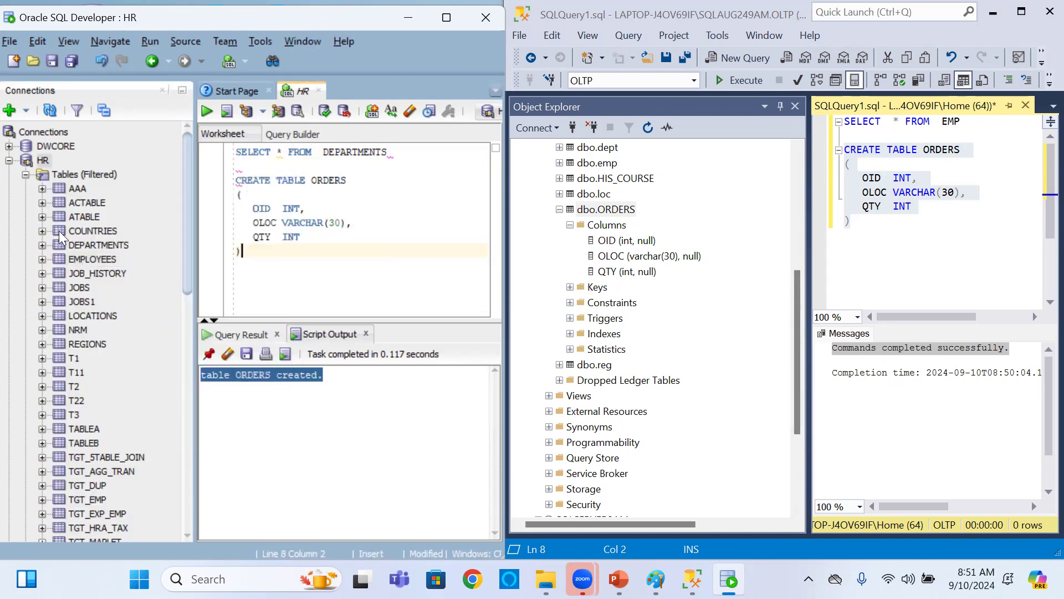
pyautogui.rightClick(60, 178)
pyautogui.click(95, 254)
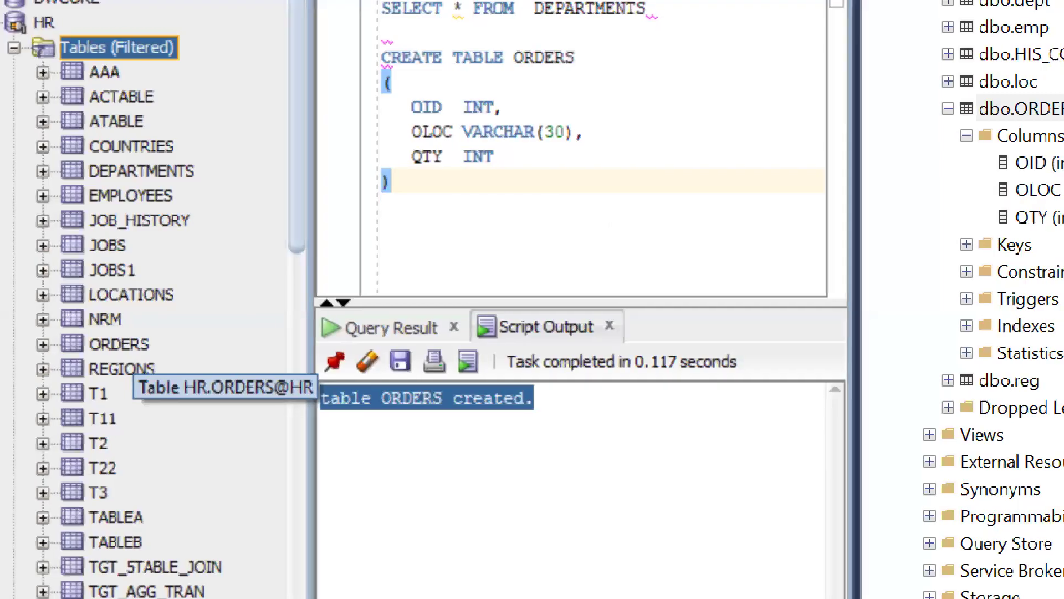
pyautogui.moveTo(102, 344); pyautogui.dragTo(274, 192)
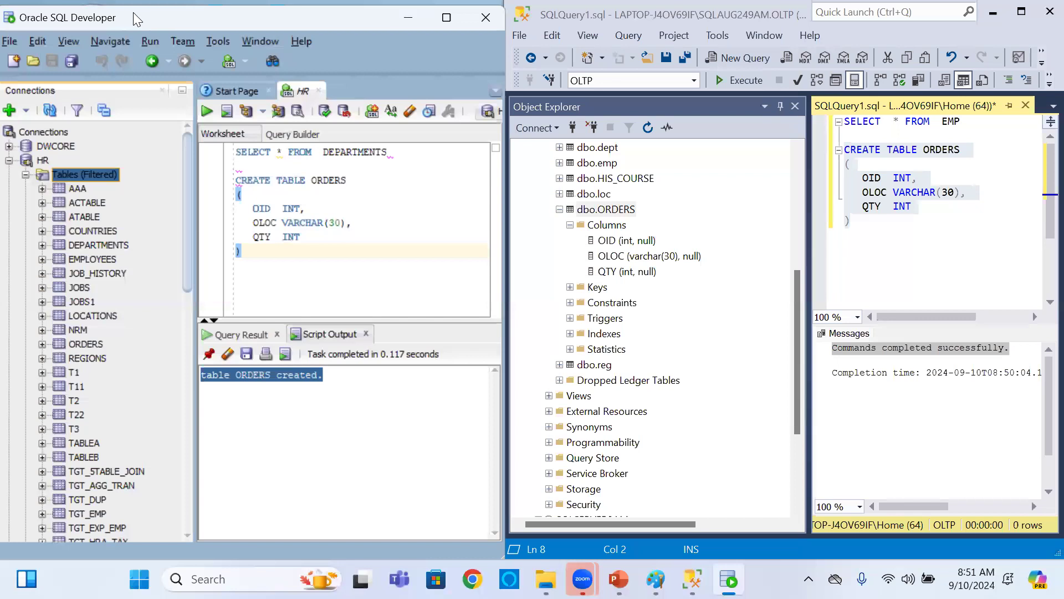
# - Minimize the SQL Developer and SQL Server Management Studio windows to show the desktop
pyautogui.click(408, 18)
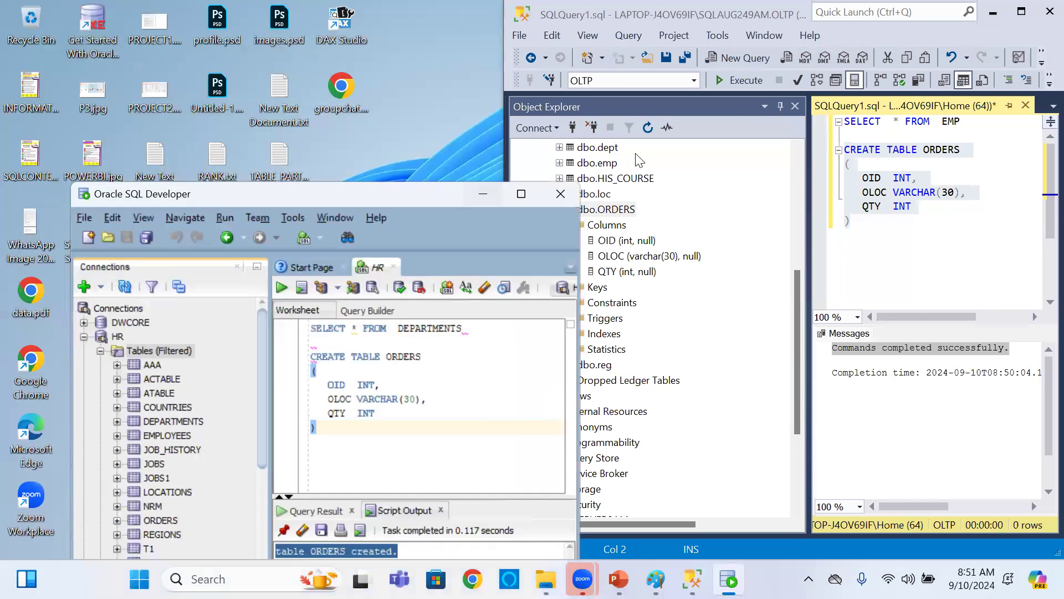
pyautogui.click(994, 13)
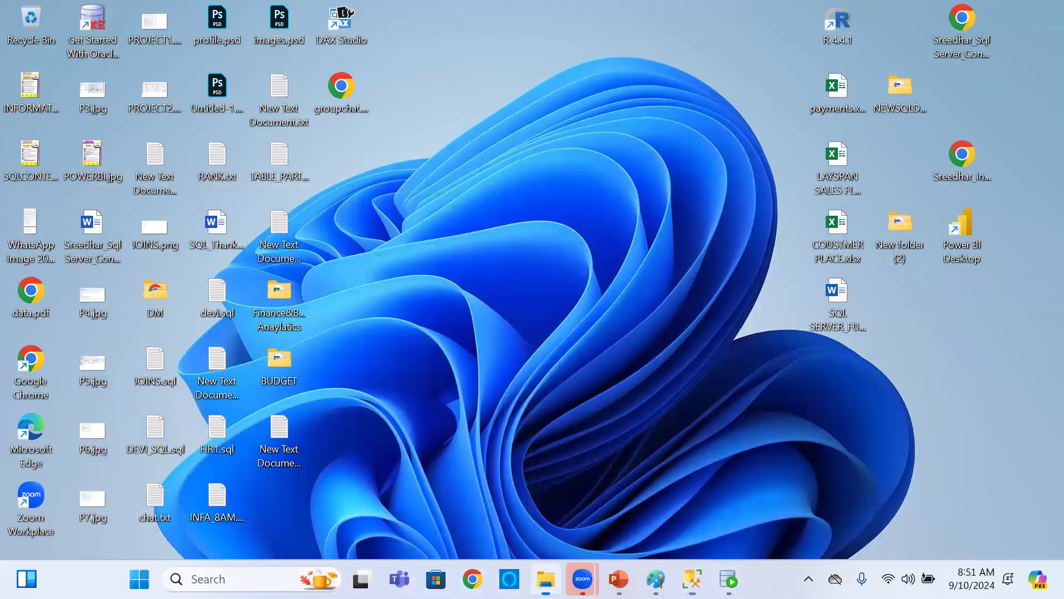
# - Open the SQLCONTENT.jpg course poster from the desktop in a floating window and make that window slightly taller
pyautogui.click(546, 579)
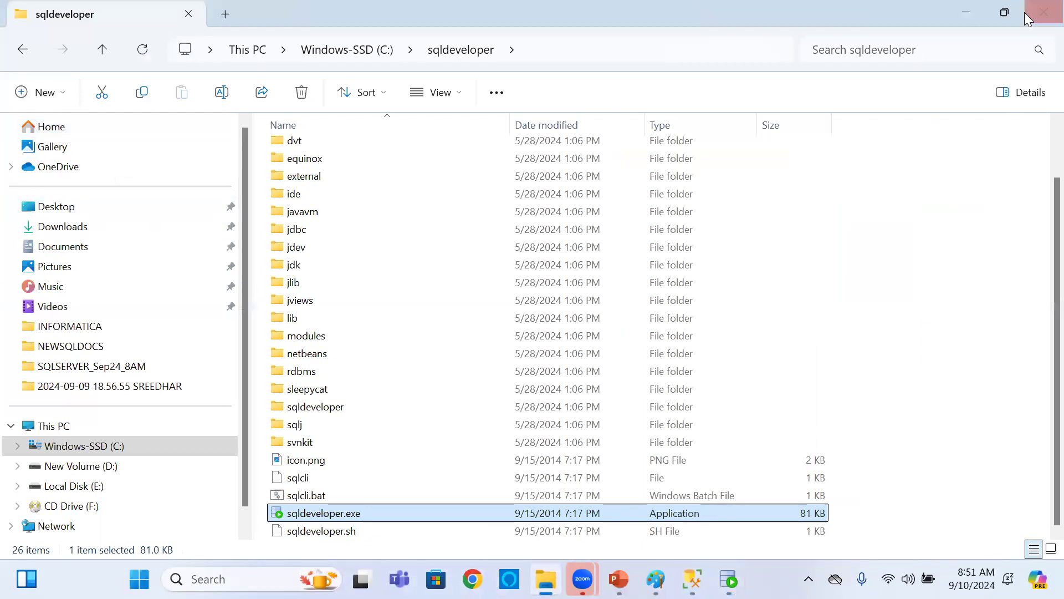
pyautogui.click(966, 12)
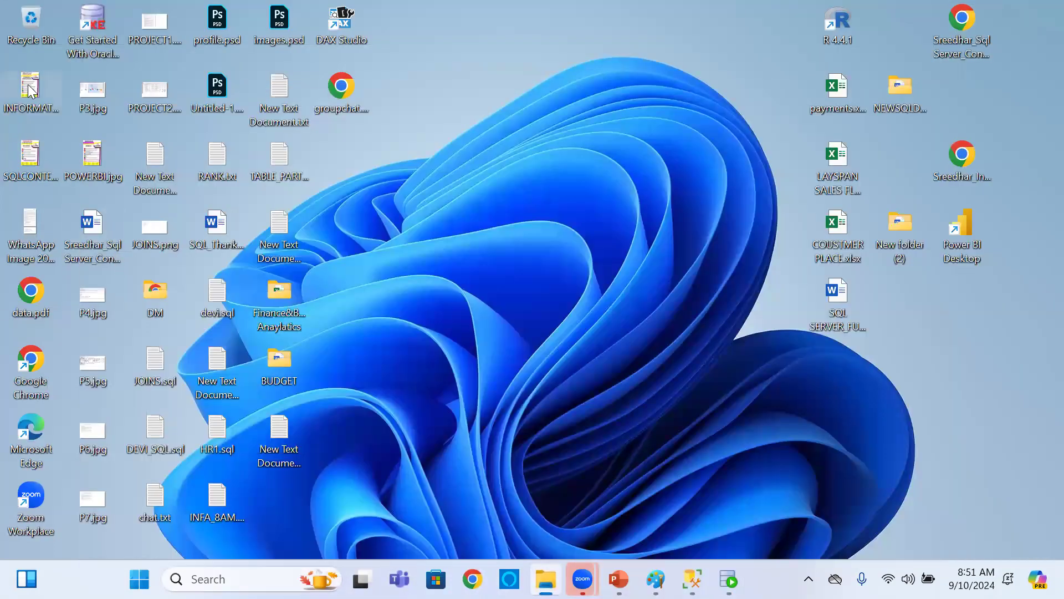
pyautogui.click(29, 154)
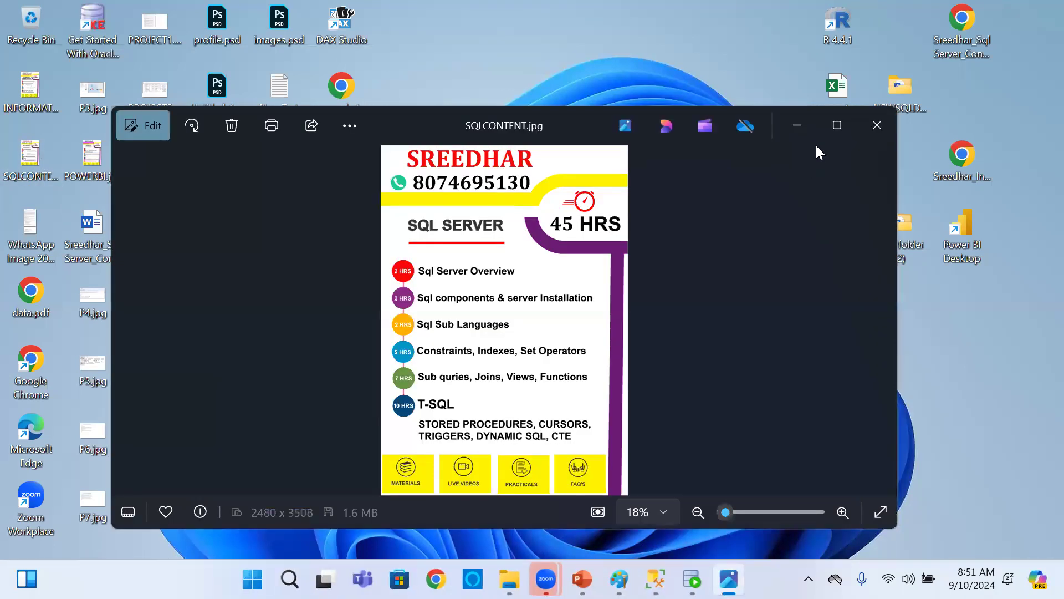
pyautogui.click(838, 126)
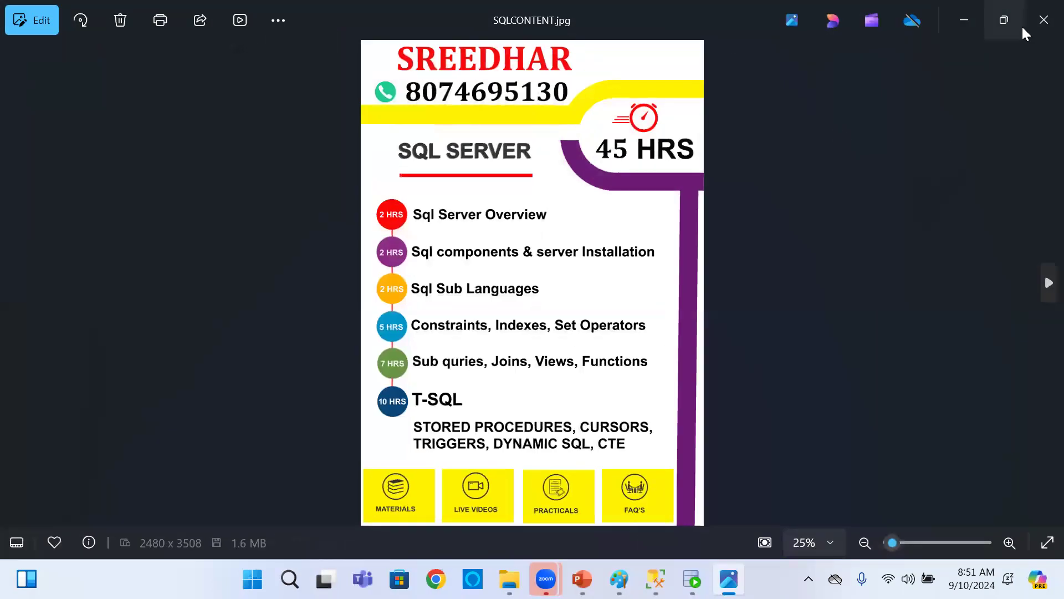
pyautogui.click(1003, 20)
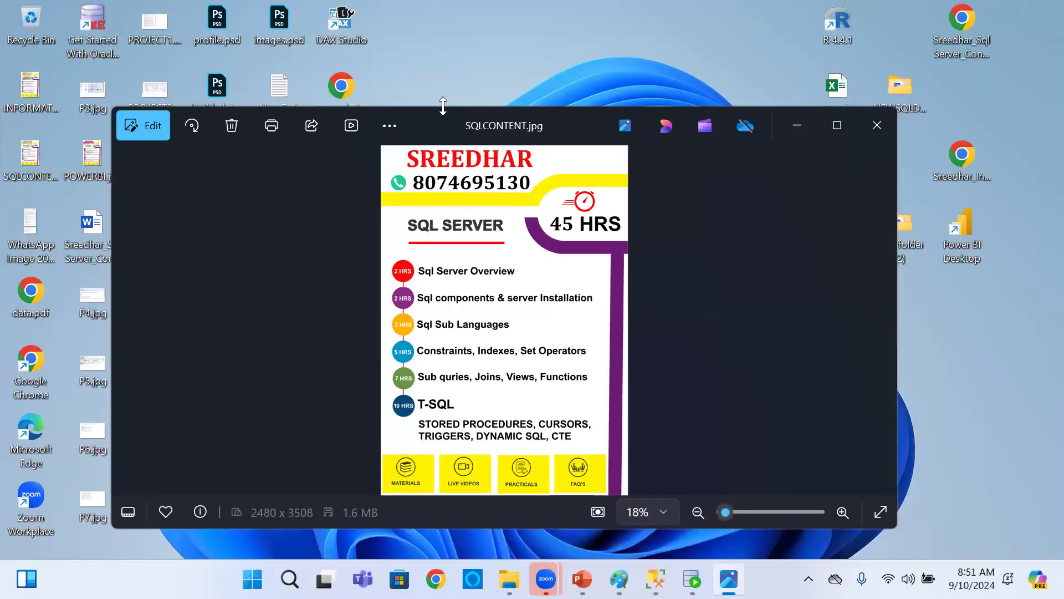
pyautogui.moveTo(443, 106); pyautogui.dragTo(443, 80)
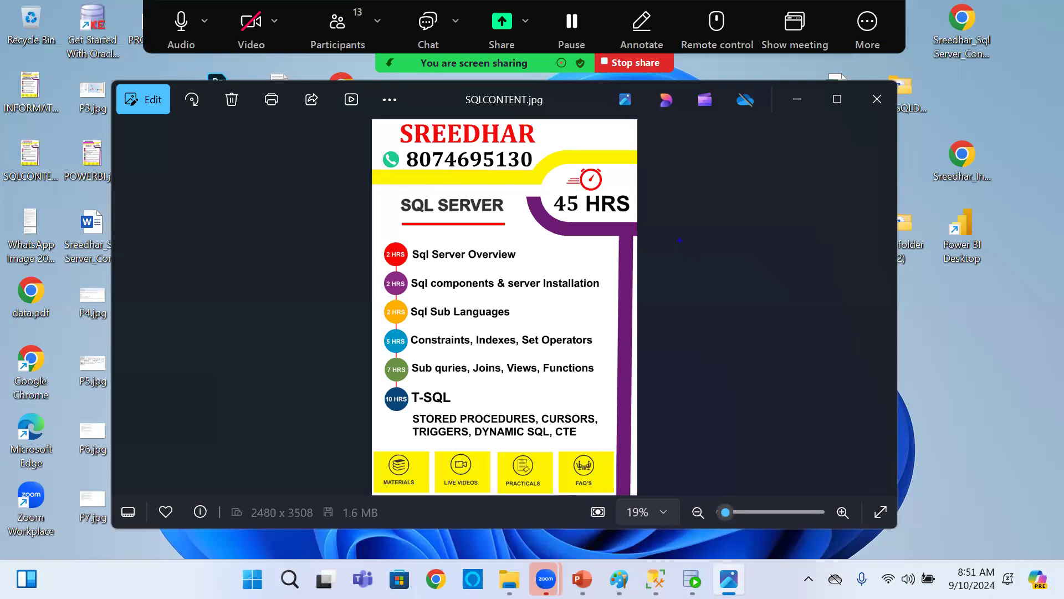
# - Annotate beside the poster's 45 HRS label in yellow text: "45 TO 50 HRS", "DAILY 1 HR", "MON TO FRI", "SAT ---2 PRACTICAL"
pyautogui.click(674, 201)
pyautogui.write('45 TO  50  HRS')
pyautogui.press('Return')
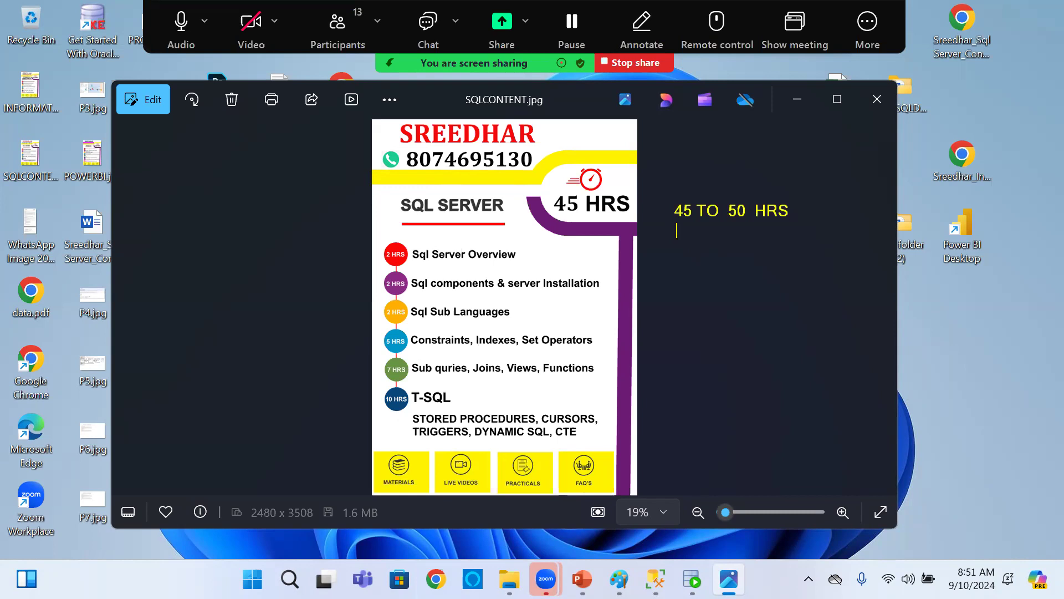
pyautogui.write('DAILY  1 HR')
pyautogui.press('Return')
pyautogui.write('MON TO  FRI')
pyautogui.press('Return')
pyautogui.write('SAT ---2 ')
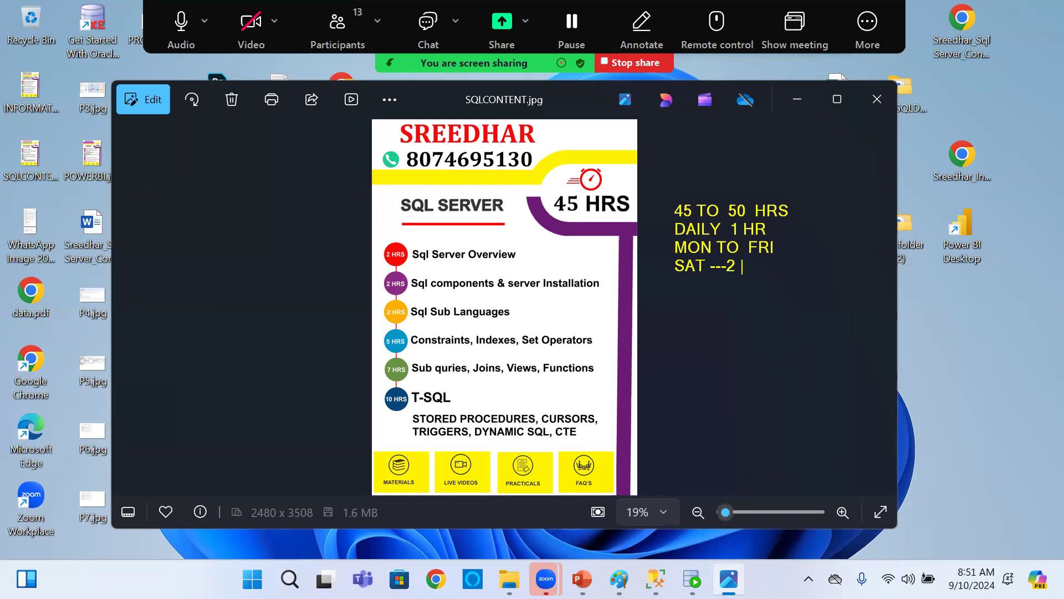
pyautogui.write('PRACTICAL')
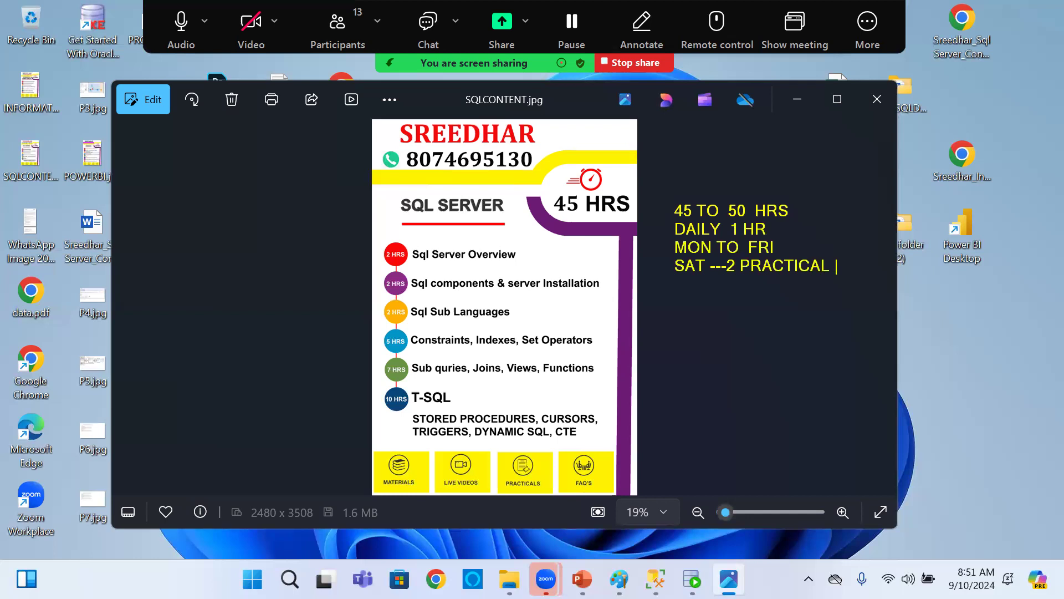
# - Add the line "PROJECT EXP" to the schedule note, underline it, and handwrite check marks and 80 beside it
pyautogui.press('Return')
pyautogui.write('PROJECT  EX')
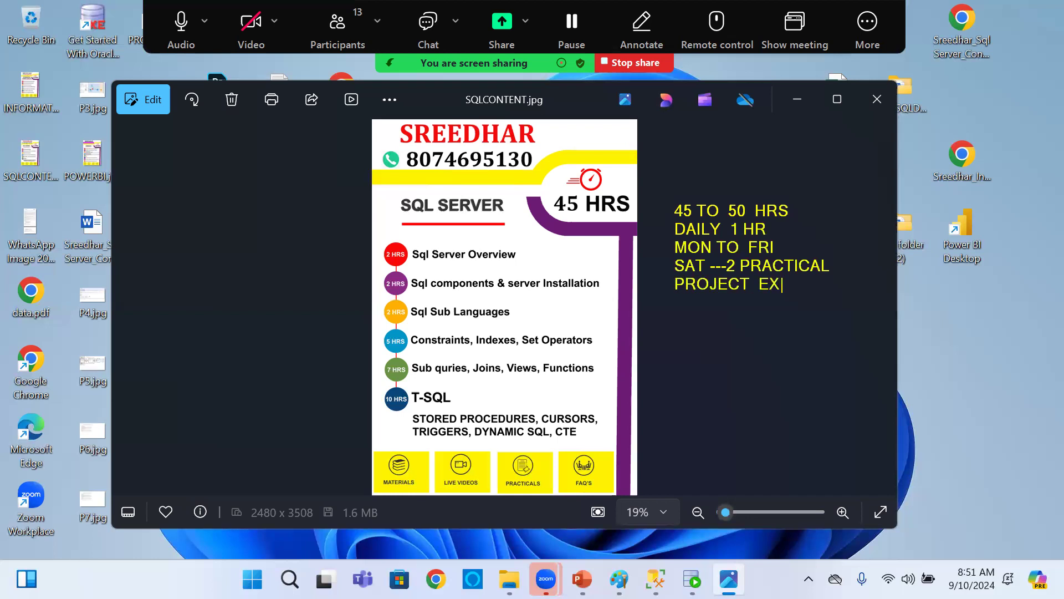
pyautogui.write('P')
pyautogui.press('Return')
pyautogui.moveTo(796, 287)
pyautogui.mouseDown()
pyautogui.moveTo(829, 279)
pyautogui.moveTo(832, 315)
pyautogui.moveTo(849, 284)
pyautogui.mouseUp()
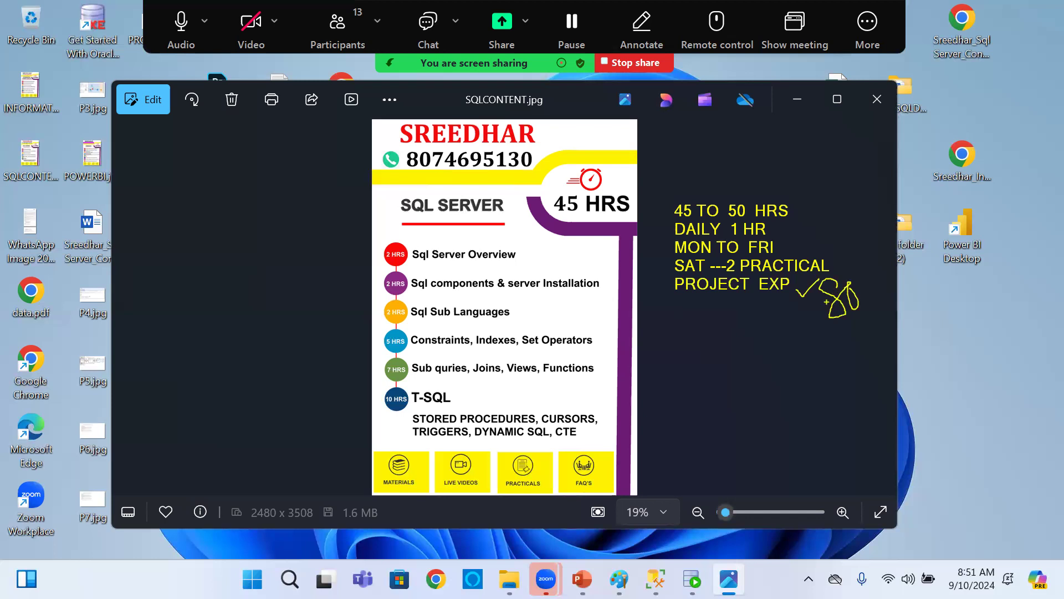
pyautogui.moveTo(866, 290); pyautogui.dragTo(891, 255)
pyautogui.moveTo(672, 303); pyautogui.dragTo(790, 302)
# - Frame the poster's topic list with a red rectangle and add red text beside it reading "SQL", "T-SQL" and "PL/SQL"
pyautogui.moveTo(371, 228)
pyautogui.mouseDown()
pyautogui.moveTo(417, 391)
pyautogui.moveTo(607, 438)
pyautogui.mouseUp()
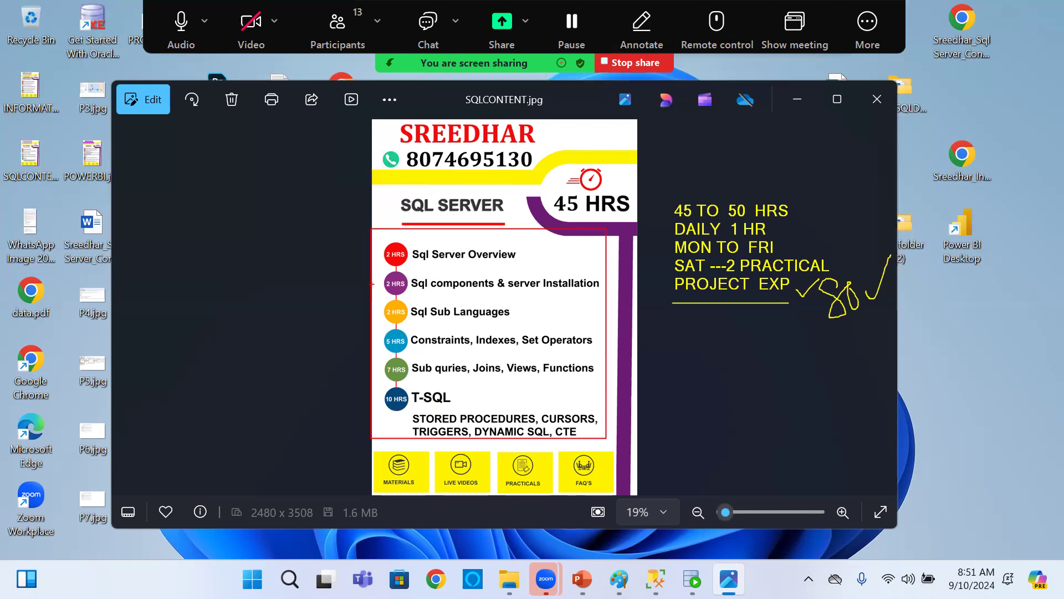
pyautogui.click(252, 293)
pyautogui.write('SQL ')
pyautogui.write('T')
pyautogui.write('-SQL')
pyautogui.press('Return')
pyautogui.write('PL/SQL')
pyautogui.press('Return')
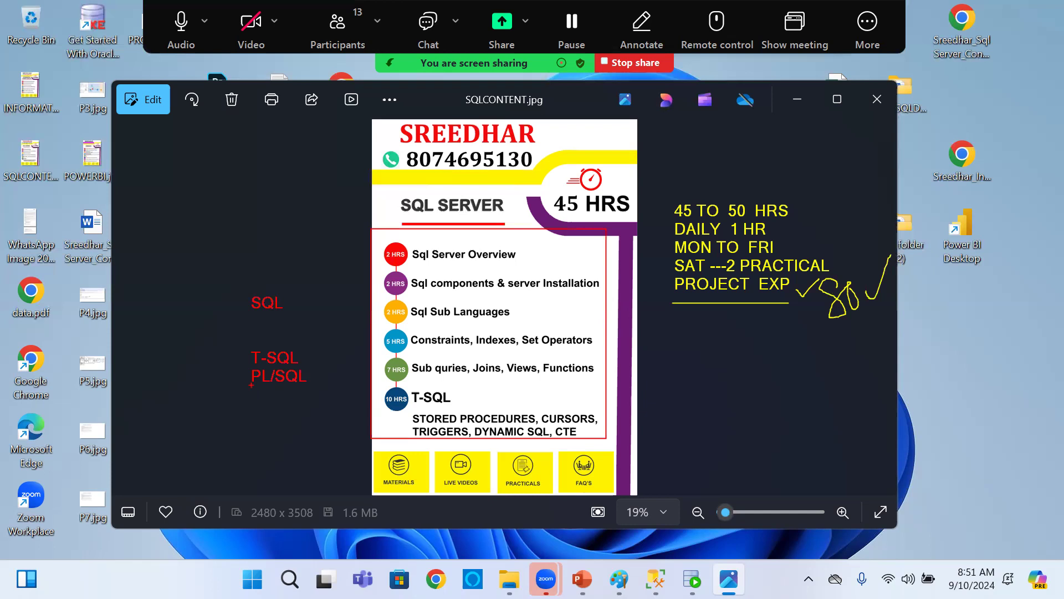
# - Box the SQL label and the T-SQL and PL/SQL labels separately, and join both boxes with a freehand arrowhead towards the topic list
pyautogui.moveTo(236, 341)
pyautogui.mouseDown()
pyautogui.moveTo(284, 392)
pyautogui.moveTo(311, 393)
pyautogui.mouseUp()
pyautogui.moveTo(229, 276)
pyautogui.mouseDown()
pyautogui.moveTo(251, 323)
pyautogui.moveTo(311, 321)
pyautogui.mouseUp()
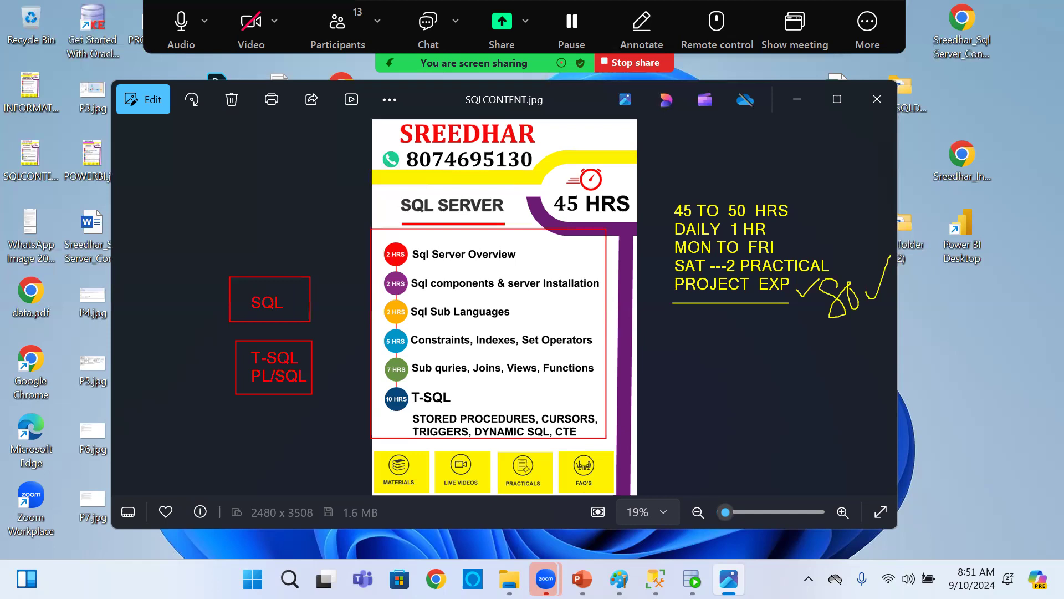
pyautogui.moveTo(308, 300)
pyautogui.mouseDown()
pyautogui.moveTo(345, 332)
pyautogui.moveTo(310, 352)
pyautogui.mouseUp()
# - Frame the MATERIALS, LIVE VIDEOS and PRACTICALS tiles with red rectangles and put a check mark on LIVE VIDEOS
pyautogui.moveTo(375, 453)
pyautogui.mouseDown()
pyautogui.moveTo(387, 480)
pyautogui.moveTo(424, 494)
pyautogui.mouseUp()
pyautogui.moveTo(439, 450)
pyautogui.mouseDown()
pyautogui.moveTo(448, 483)
pyautogui.moveTo(486, 494)
pyautogui.mouseUp()
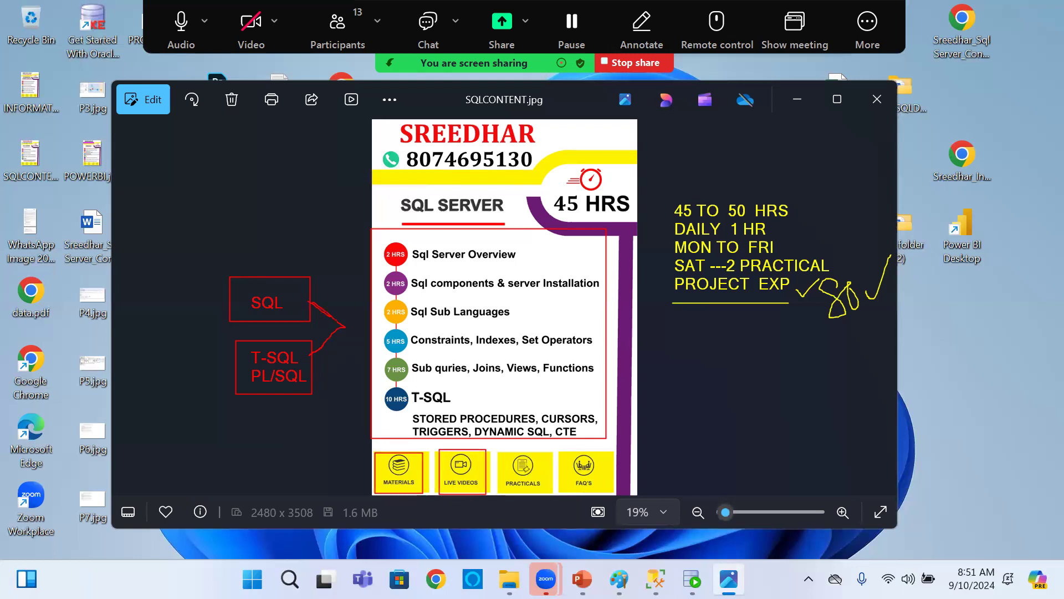
pyautogui.moveTo(471, 463); pyautogui.dragTo(492, 433)
pyautogui.moveTo(497, 450); pyautogui.dragTo(529, 497)
pyautogui.moveTo(547, 493); pyautogui.dragTo(548, 496)
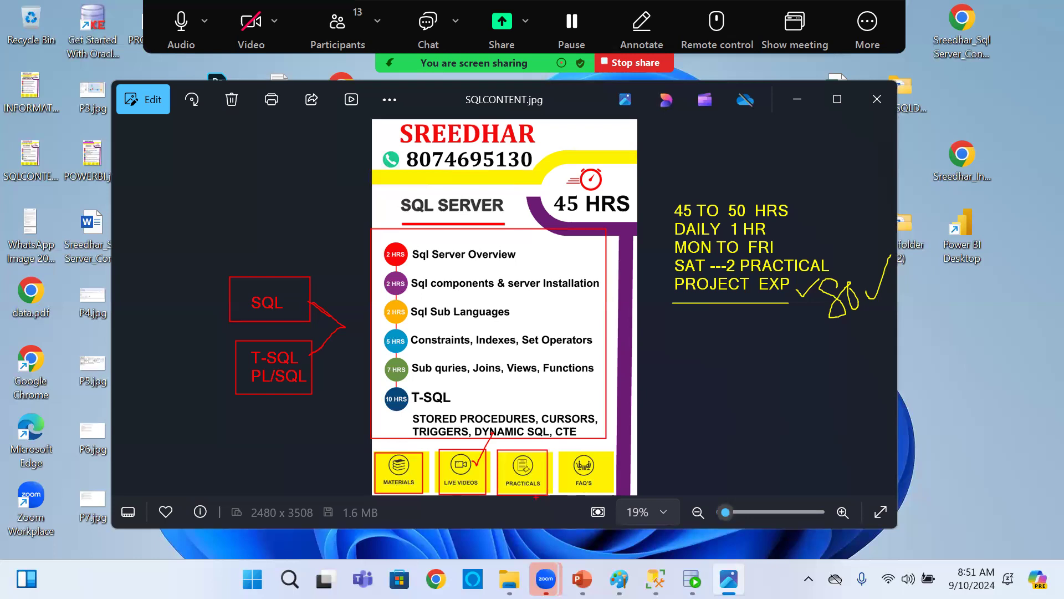
# - Frame and check the FAQ'S tile in red, and handwrite an underlined number with a check mark beside it
pyautogui.moveTo(560, 451)
pyautogui.mouseDown()
pyautogui.moveTo(595, 496)
pyautogui.moveTo(612, 492)
pyautogui.moveTo(601, 477)
pyautogui.moveTo(630, 449)
pyautogui.moveTo(658, 471)
pyautogui.moveTo(693, 443)
pyautogui.moveTo(709, 412)
pyautogui.moveTo(722, 442)
pyautogui.moveTo(708, 430)
pyautogui.mouseUp()
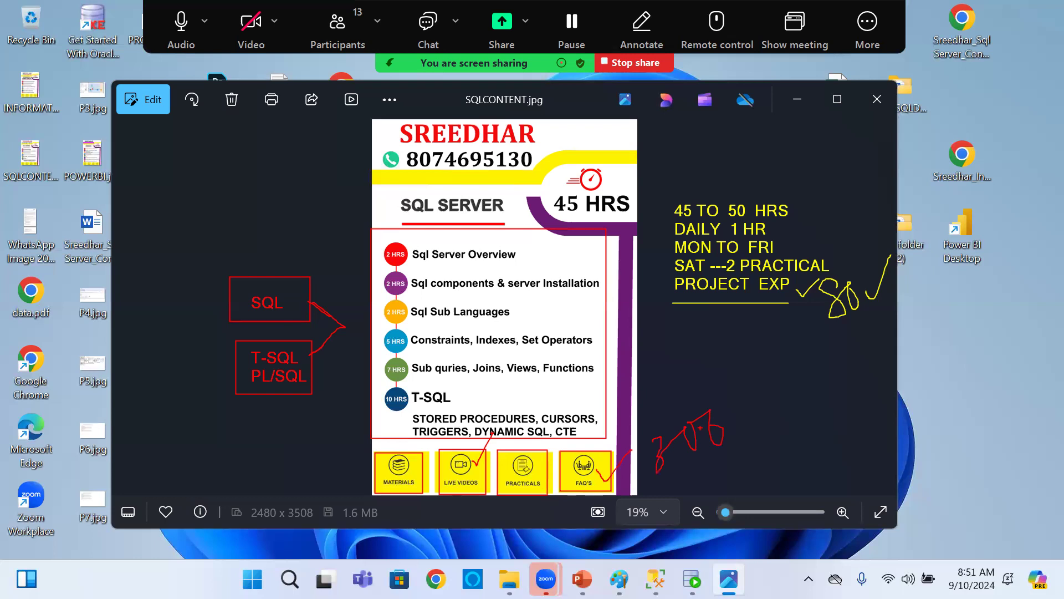
pyautogui.moveTo(740, 432); pyautogui.dragTo(761, 409)
pyautogui.moveTo(672, 471); pyautogui.dragTo(740, 449)
# - Add a yellow text note below the schedule reading "4+ YEARS" with "SQL" on the next line
pyautogui.click(682, 333)
pyautogui.write('4+ YEAR')
pyautogui.press('BackSpace')
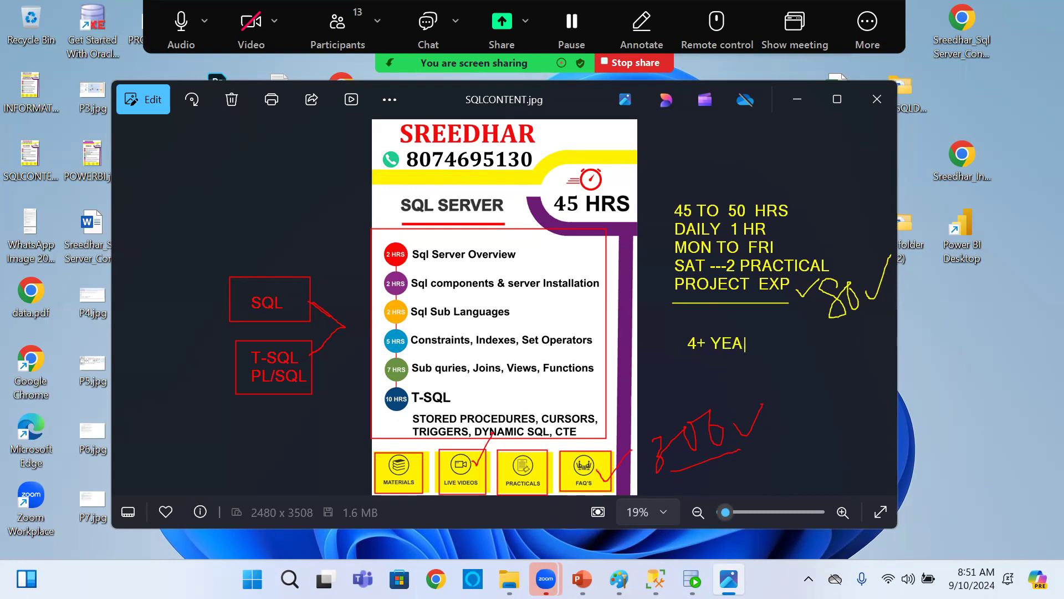
pyautogui.write('RS')
pyautogui.press('Return')
pyautogui.write('SQL')
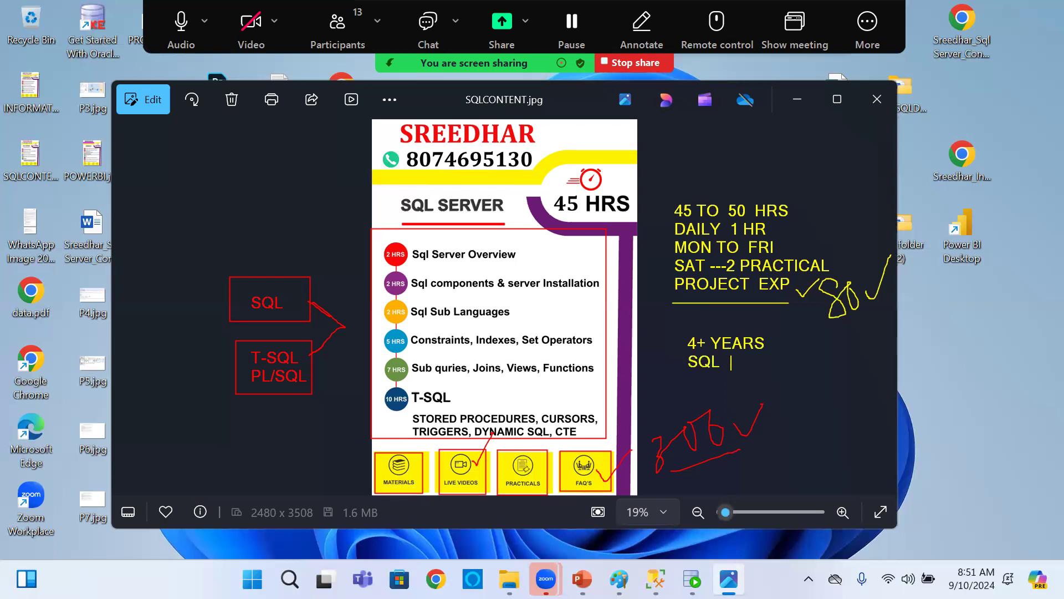